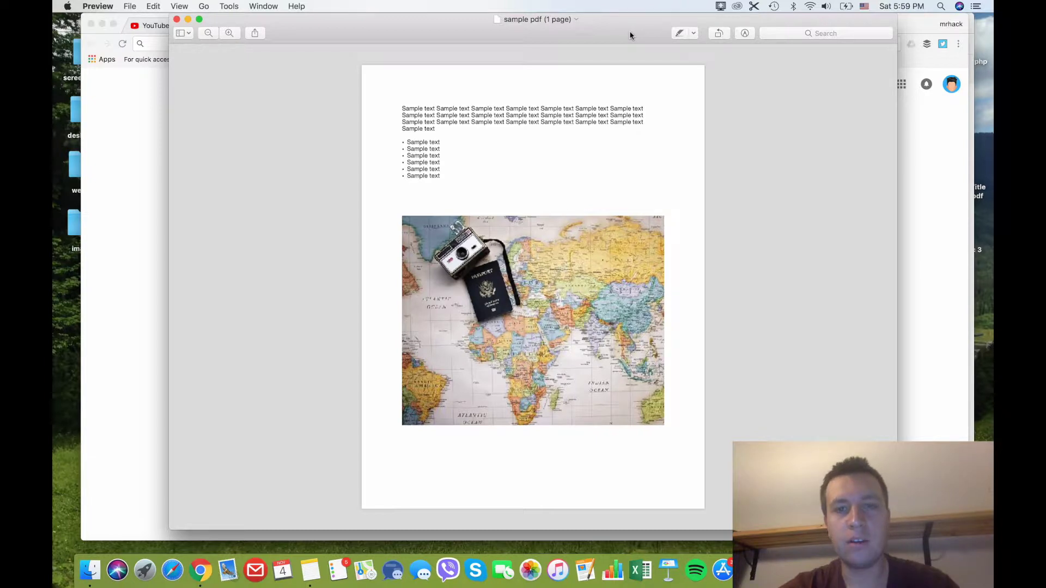
Launch Preview from a Spotlight search for 'pre'
mouse_move(614, 32)
mouse_down()
mouse_move(604, 73)
mouse_move(604, 19)
mouse_up()
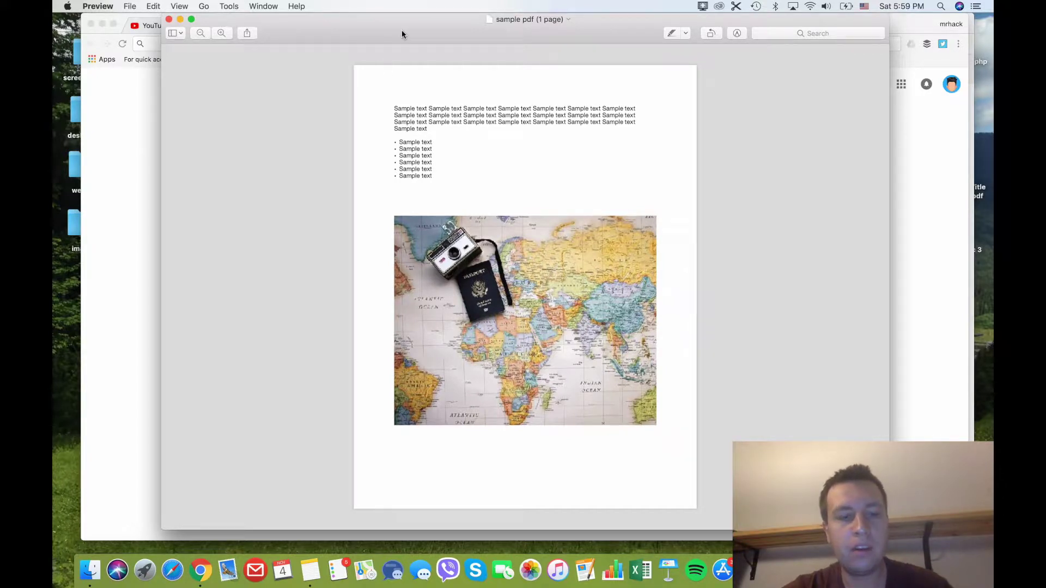
key(super+space)
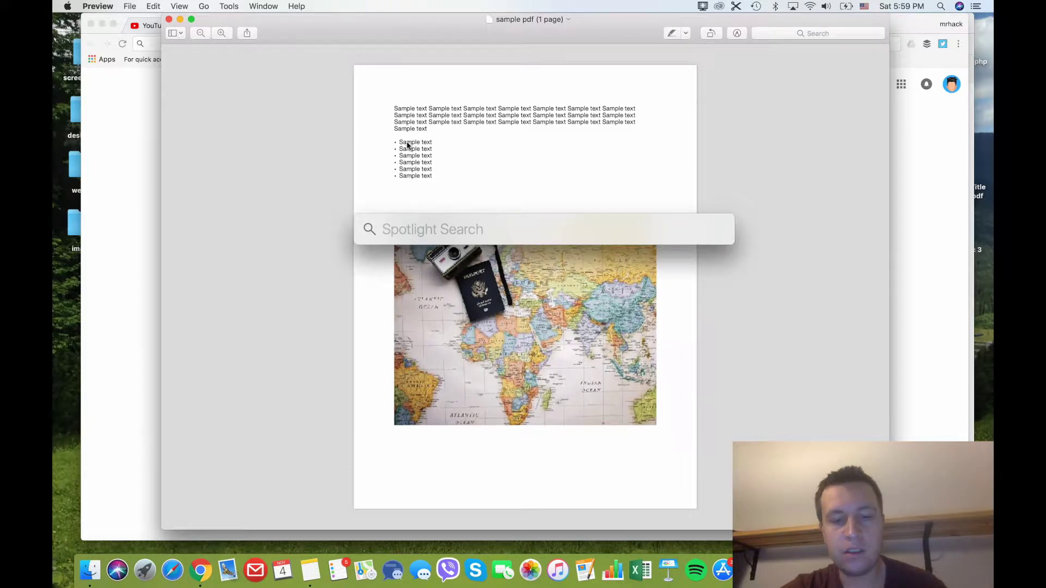
text(preview)
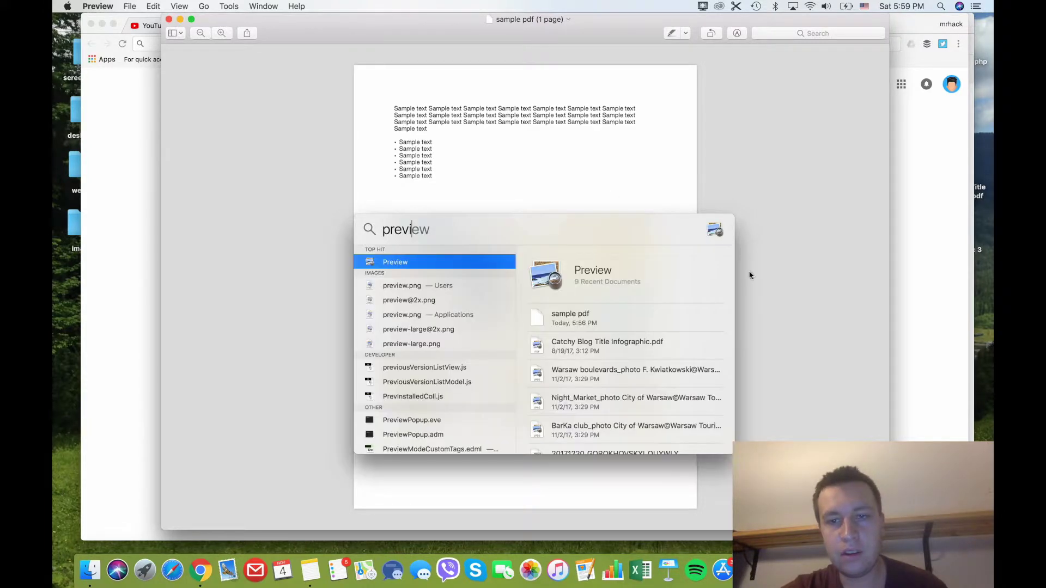
key(Escape)
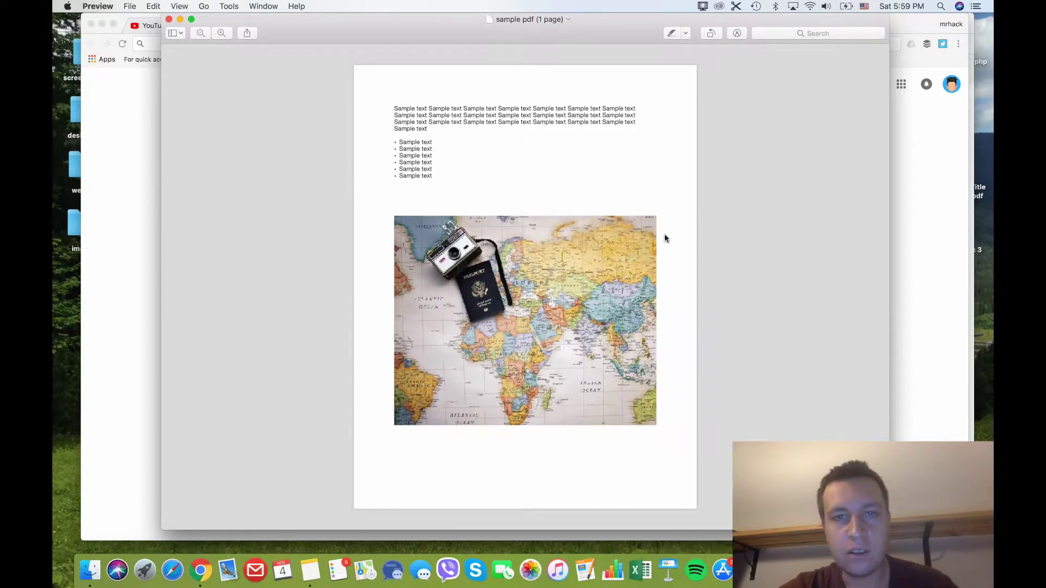
mouse_move(605, 27)
mouse_down()
mouse_move(603, 42)
mouse_move(603, 13)
mouse_up()
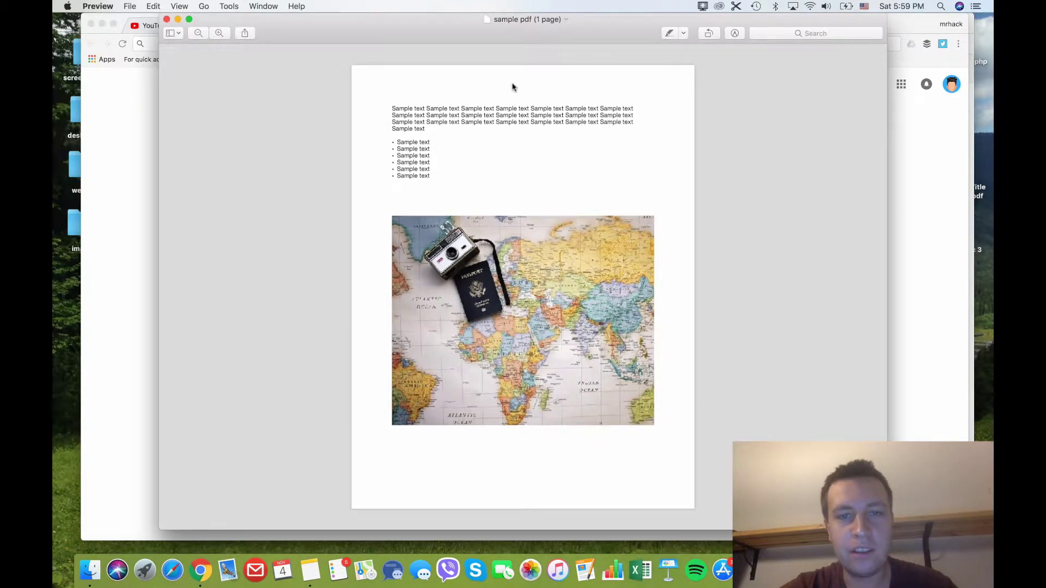
scroll(512, 87, up, 3)
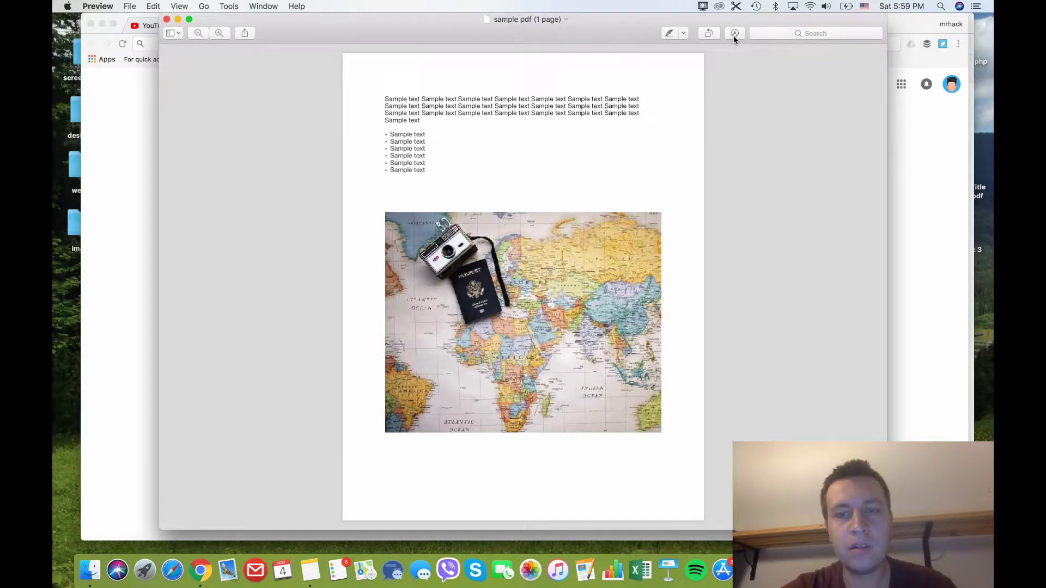
Try a rectangular selection around the top paragraph with the markup tools, then clear it
click(734, 35)
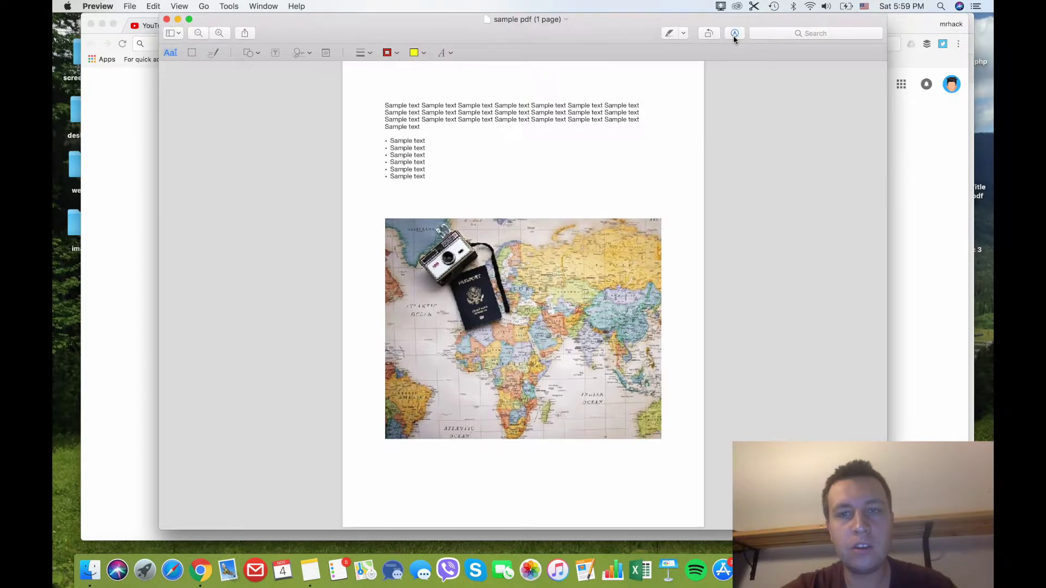
click(191, 52)
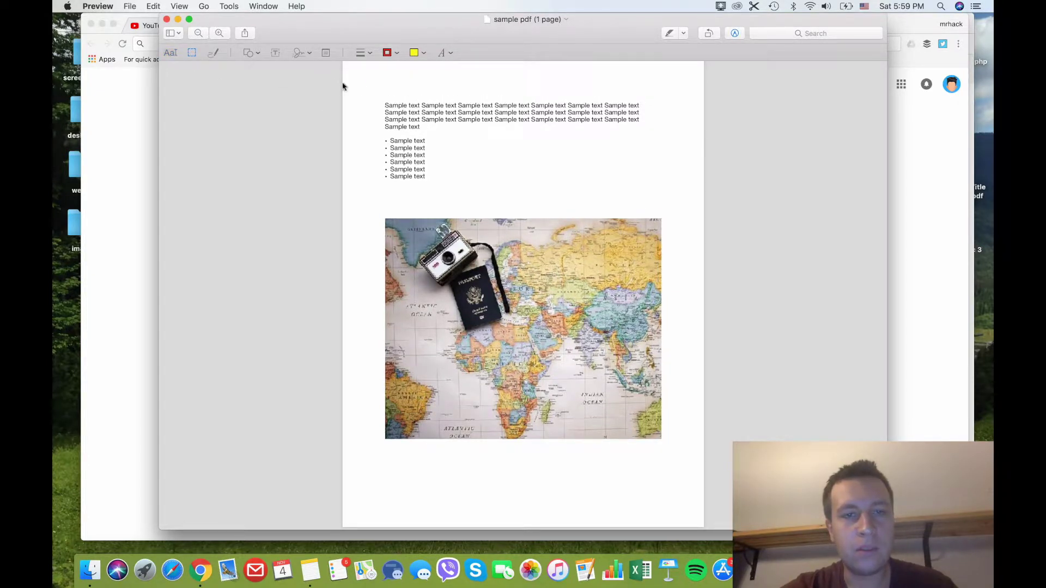
drag(370, 87, 482, 158)
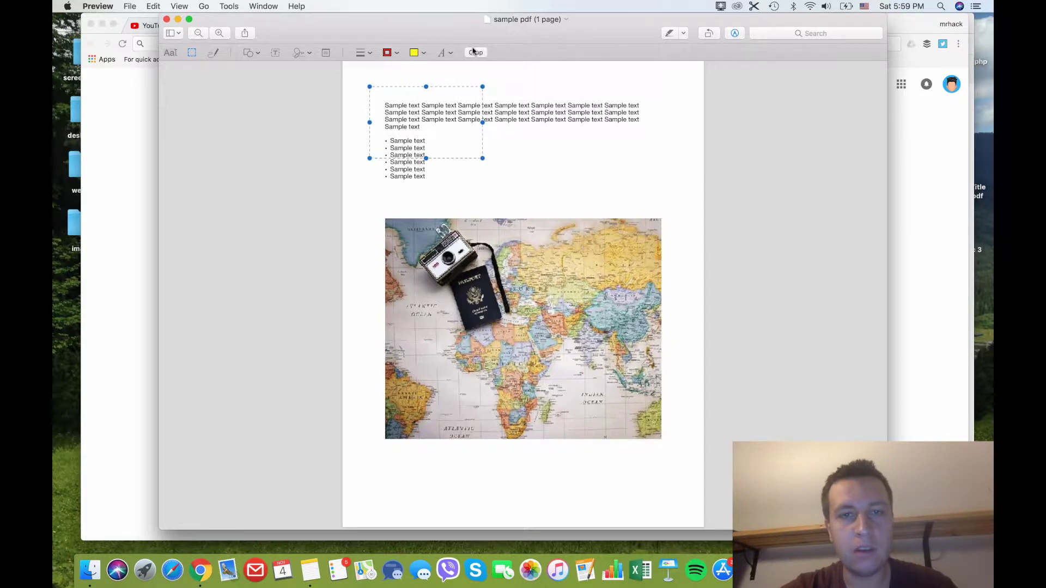
drag(483, 122, 659, 117)
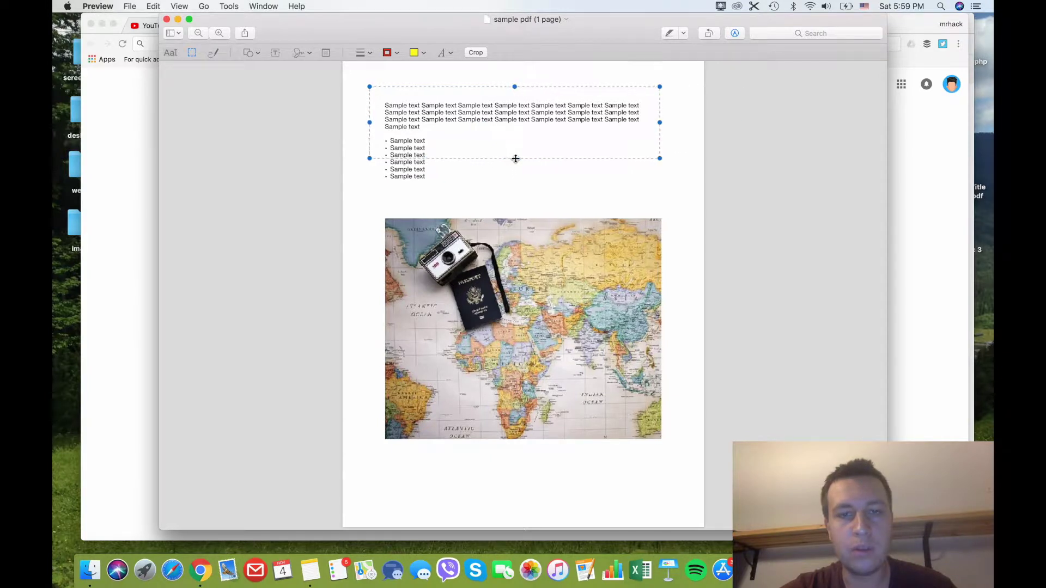
drag(514, 158, 517, 133)
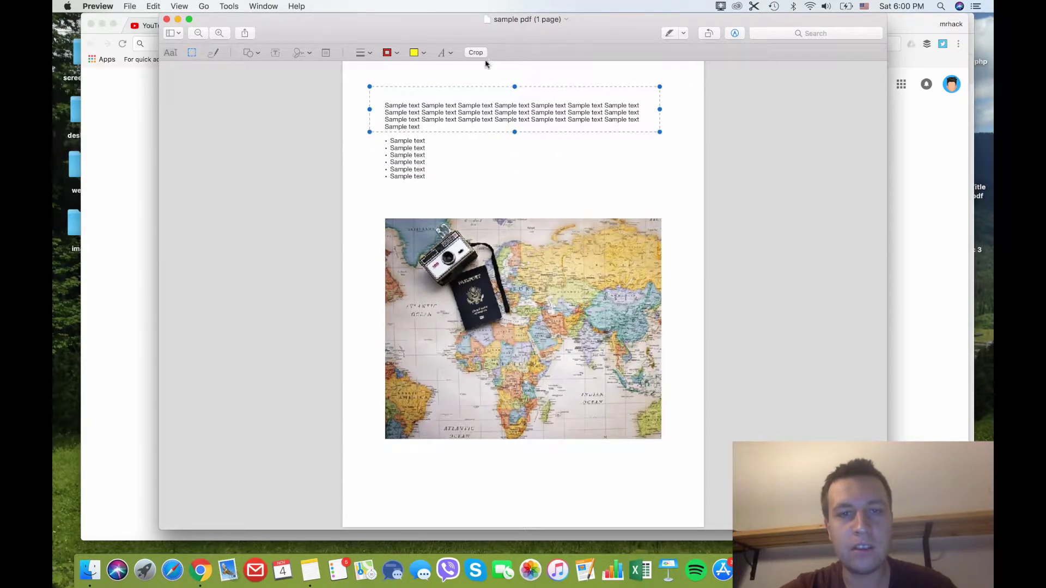
click(510, 190)
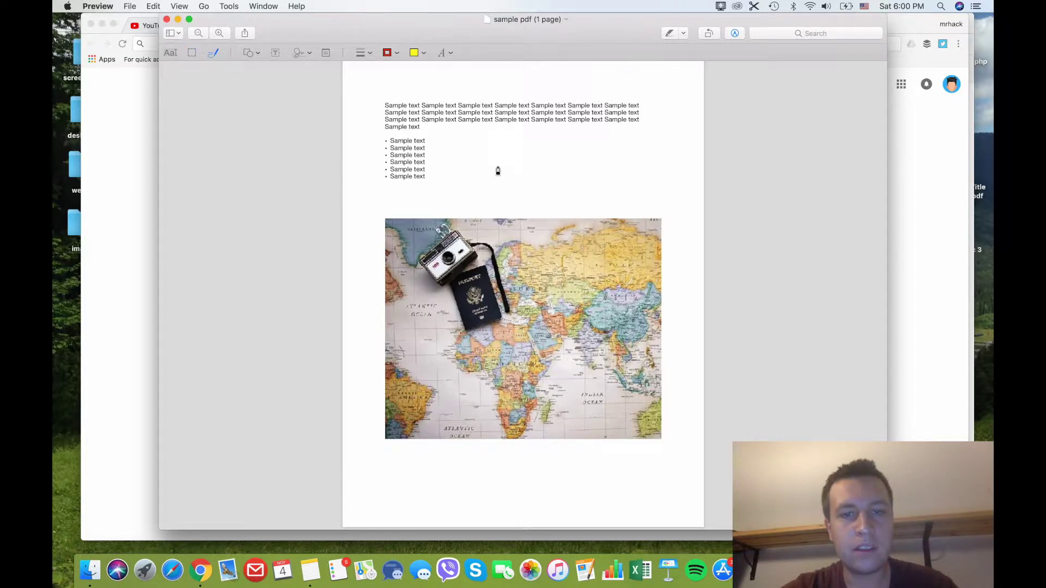
mouse_move(432, 143)
mouse_down()
mouse_move(512, 207)
mouse_move(627, 184)
mouse_up()
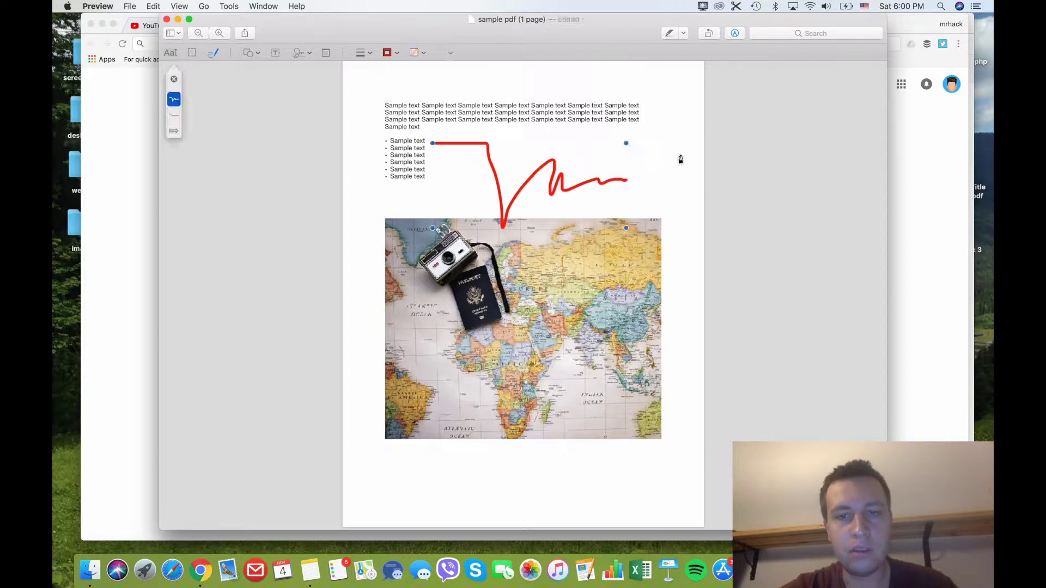
click(177, 117)
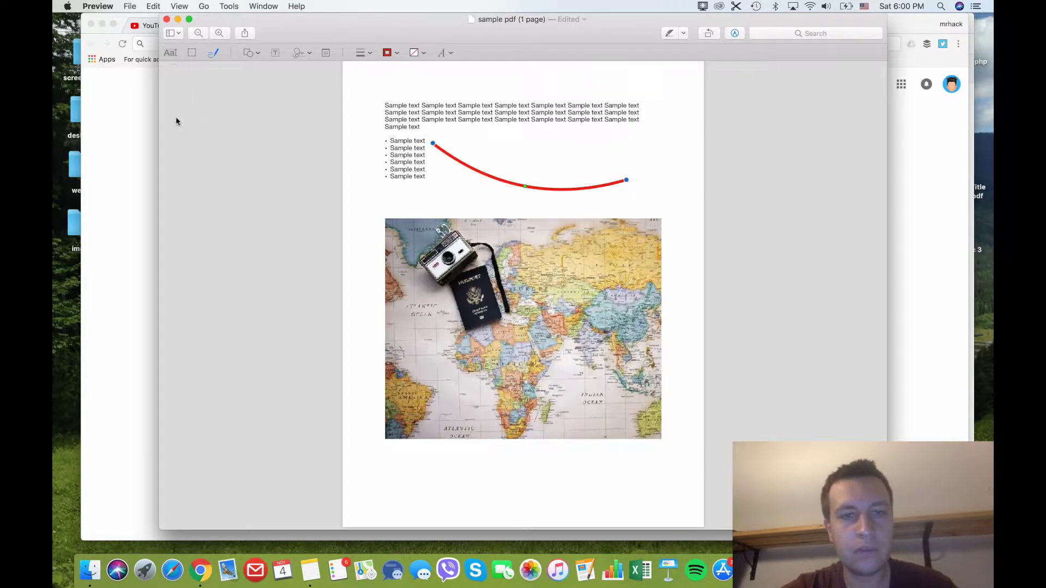
click(214, 55)
drag(458, 163, 390, 229)
drag(387, 274, 388, 343)
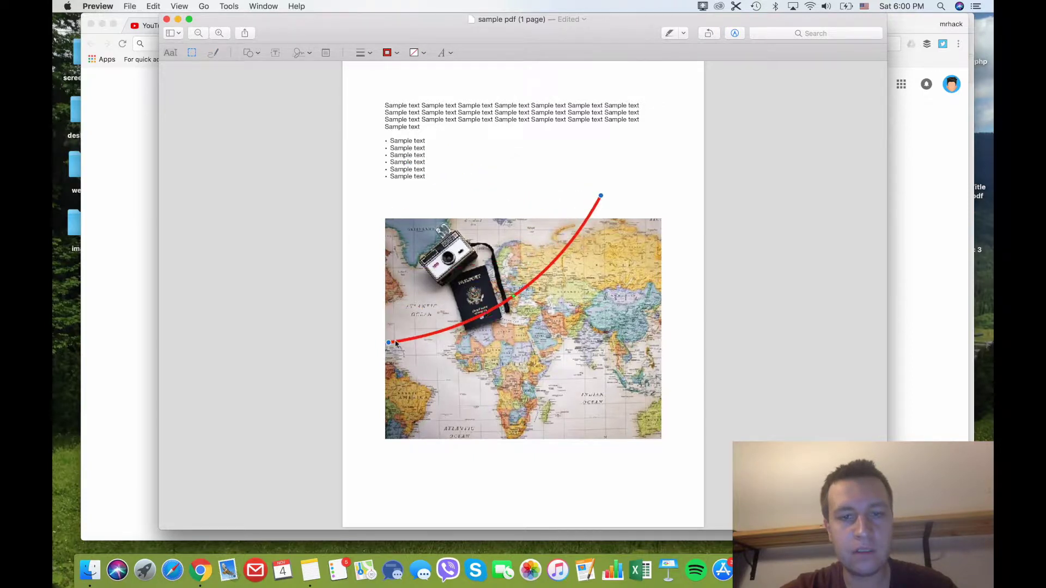
drag(514, 300, 391, 213)
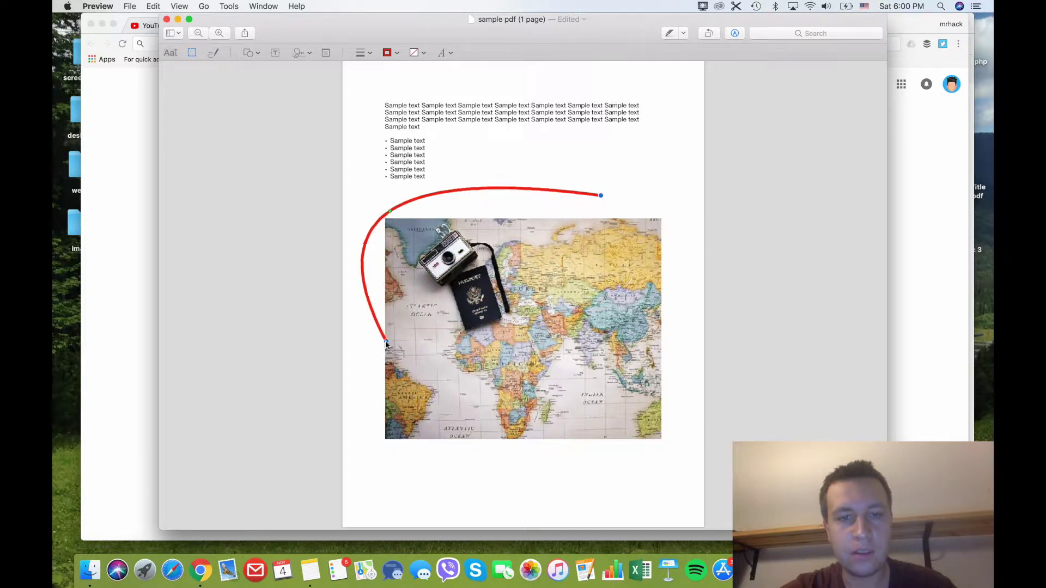
key(BackSpace)
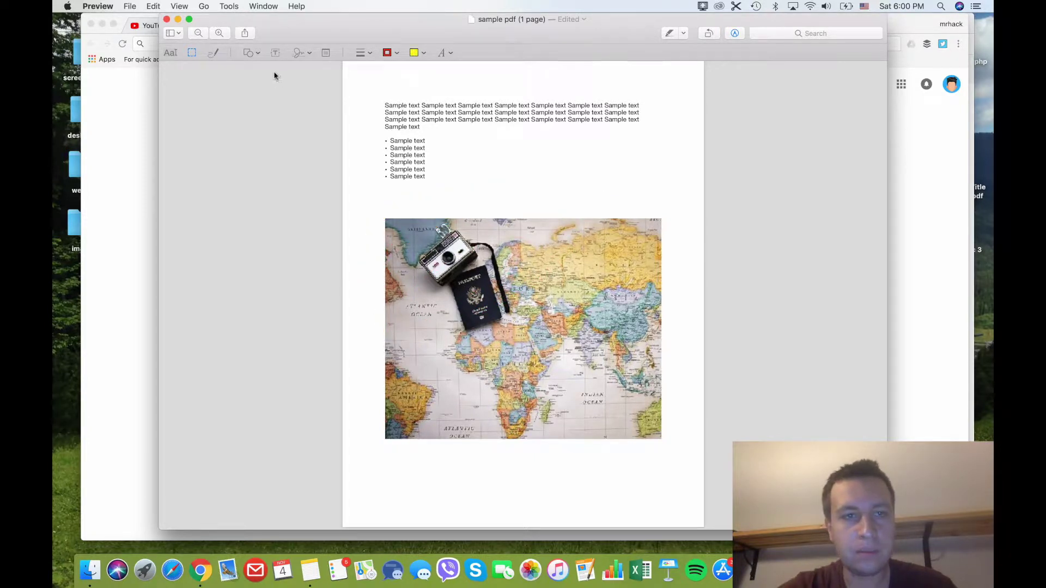
Add a red arrow shape pointing at the camera
click(253, 54)
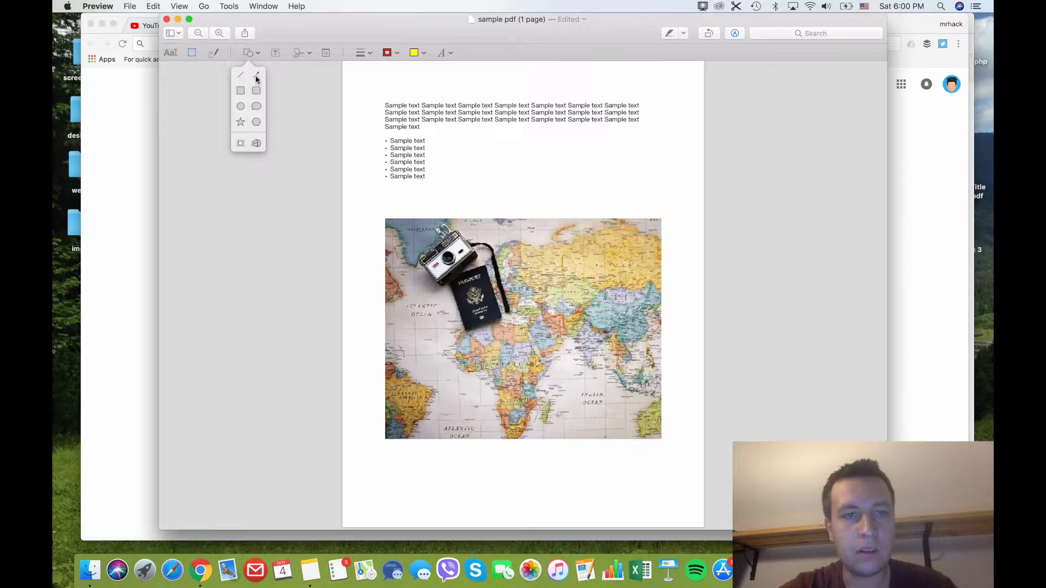
click(256, 75)
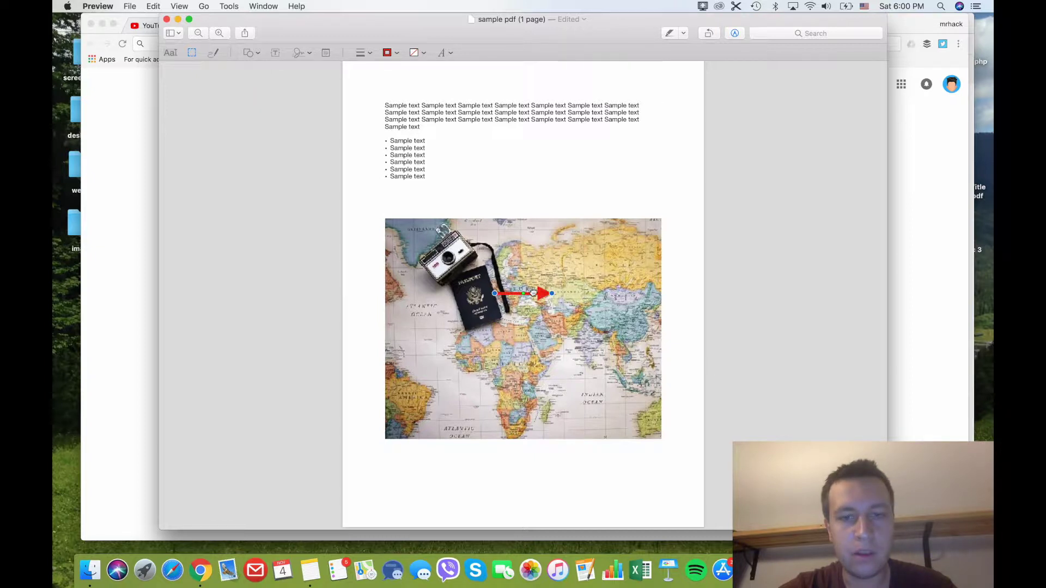
drag(534, 293, 427, 255)
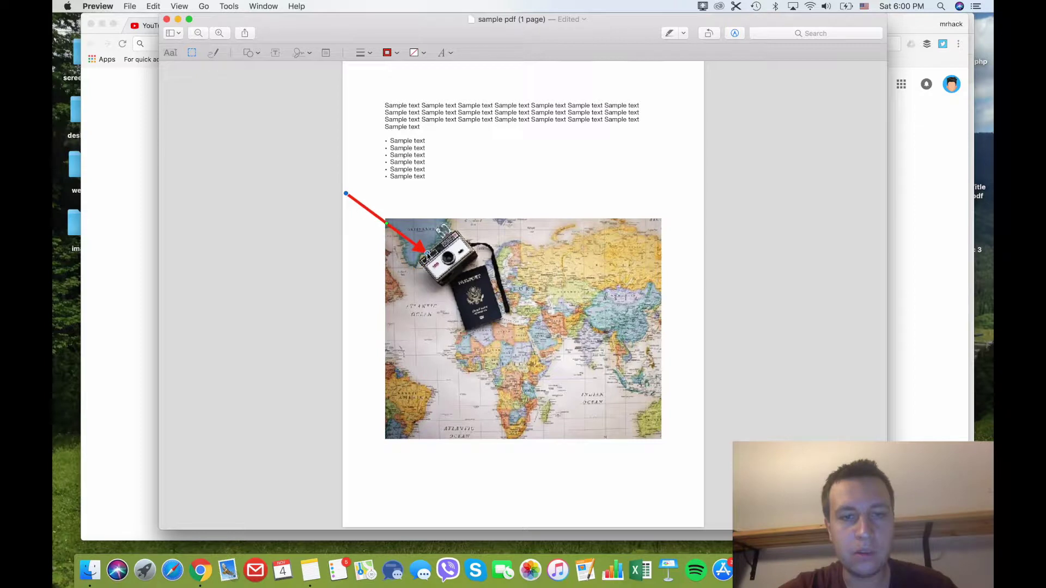
click(427, 204)
Add a rectangle over the top paragraph, remove its fill, and widen it to enclose the paragraph
click(254, 53)
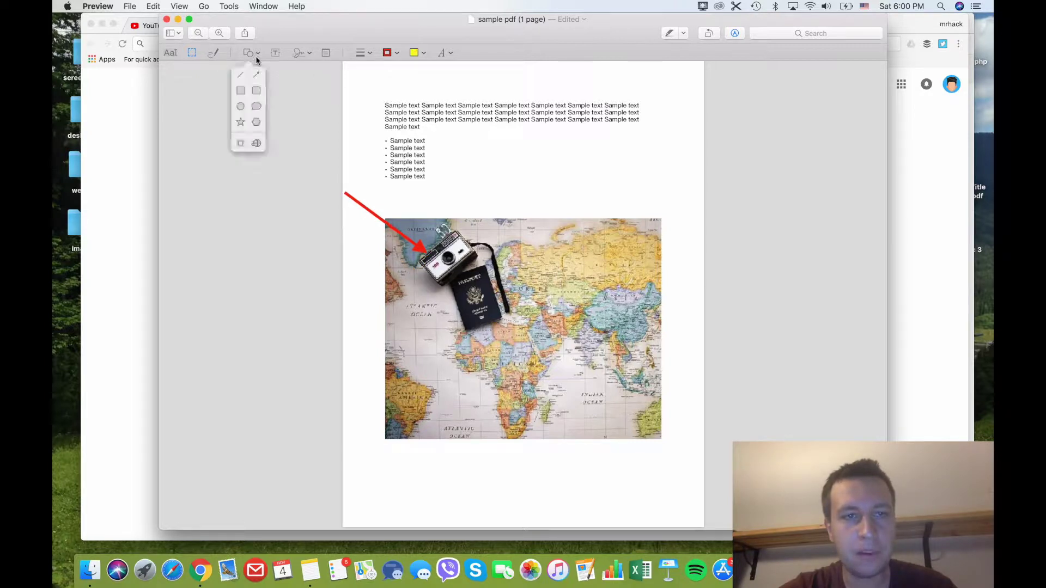
click(242, 93)
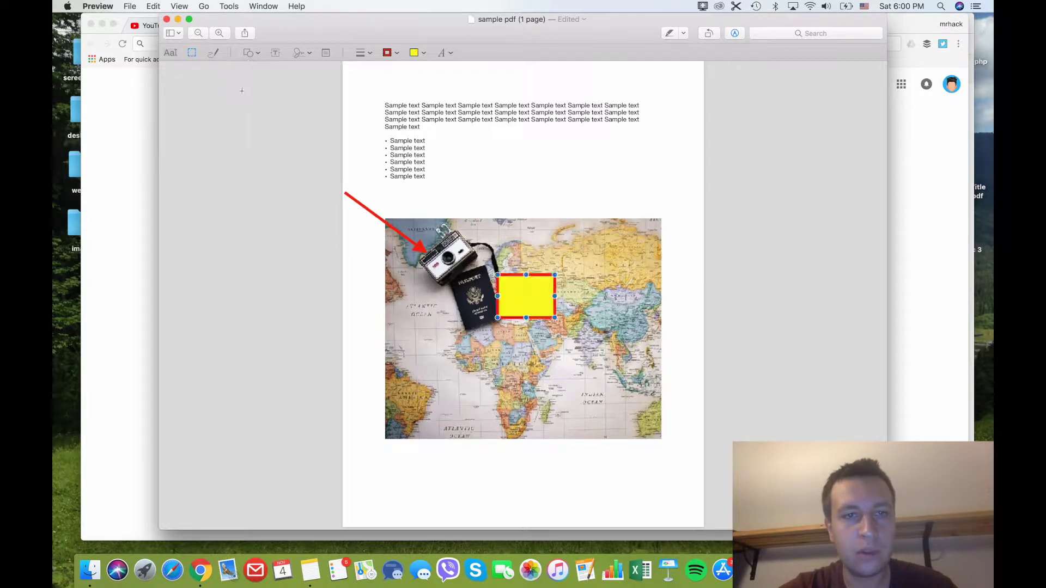
drag(519, 291, 400, 108)
click(423, 55)
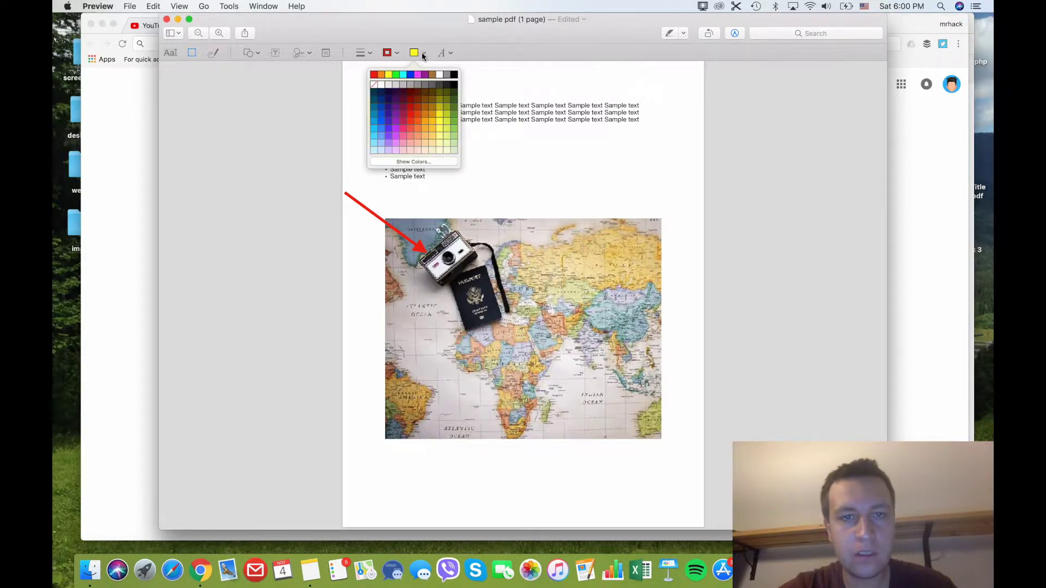
click(376, 83)
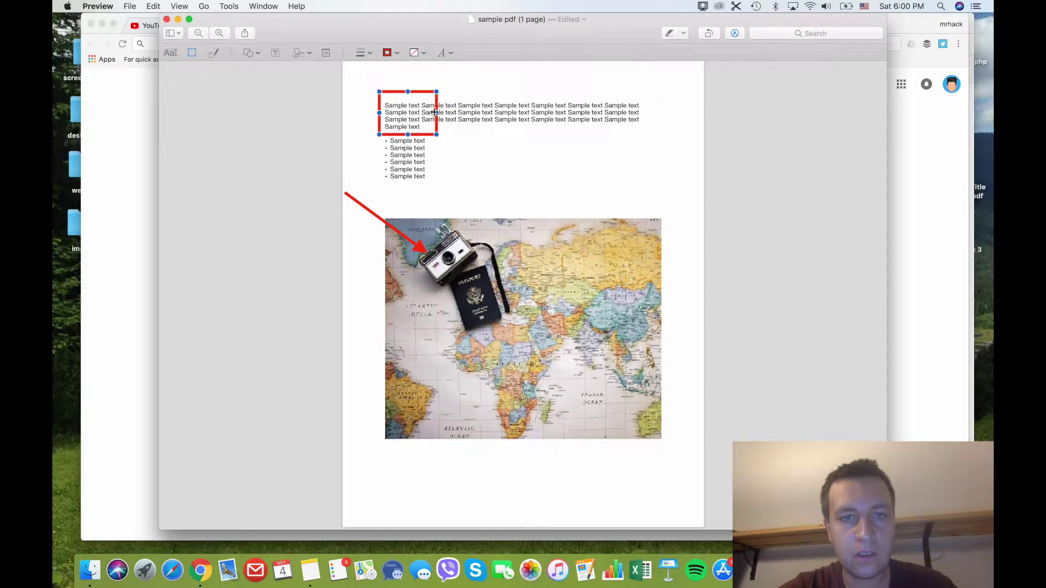
drag(435, 113, 648, 113)
click(638, 161)
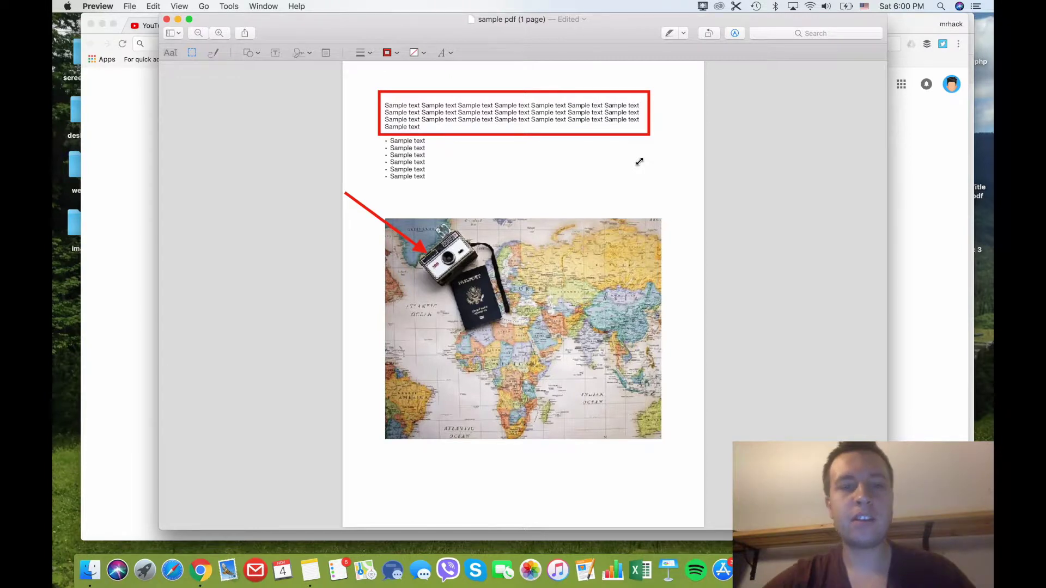
Insert a red line shape just below the bulleted list
click(255, 53)
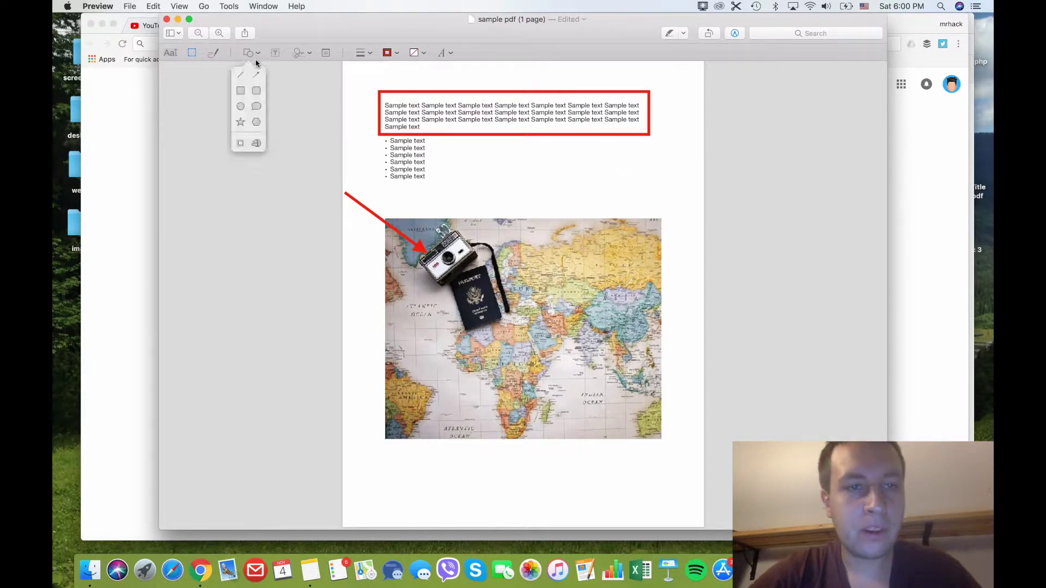
click(241, 76)
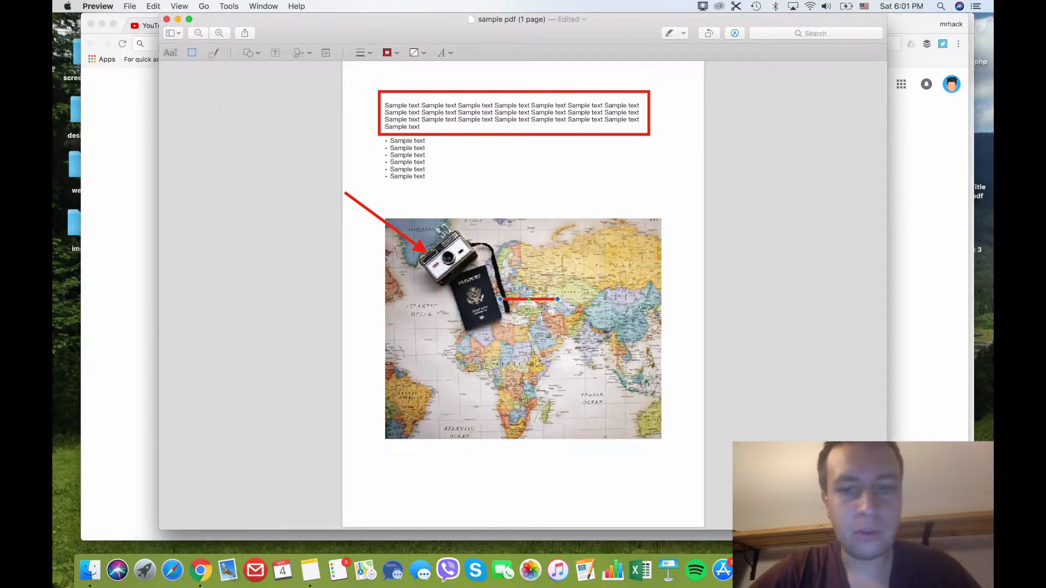
drag(542, 302, 434, 186)
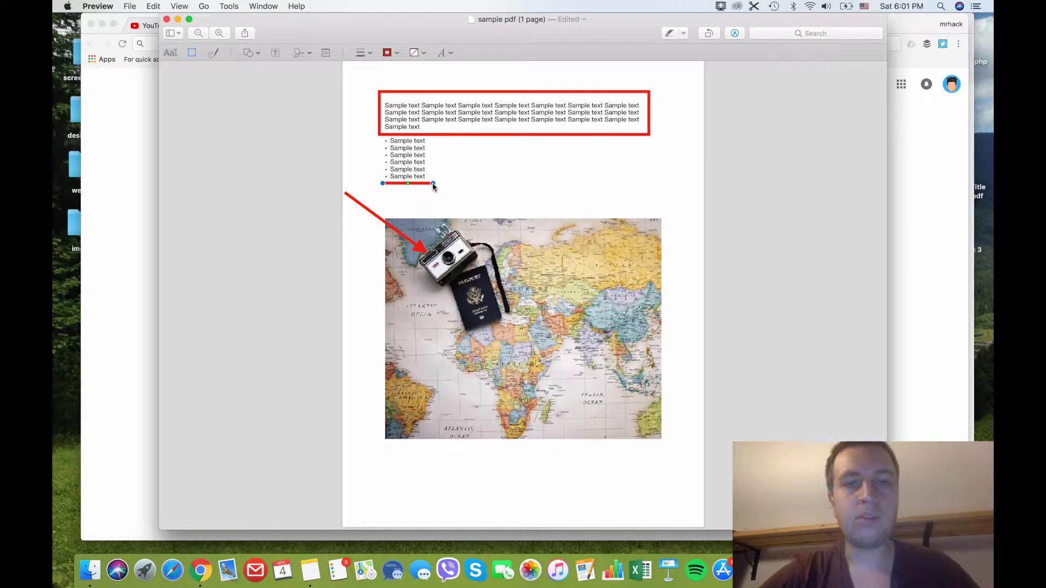
click(452, 187)
Change the underline's border colour to magenta
click(396, 55)
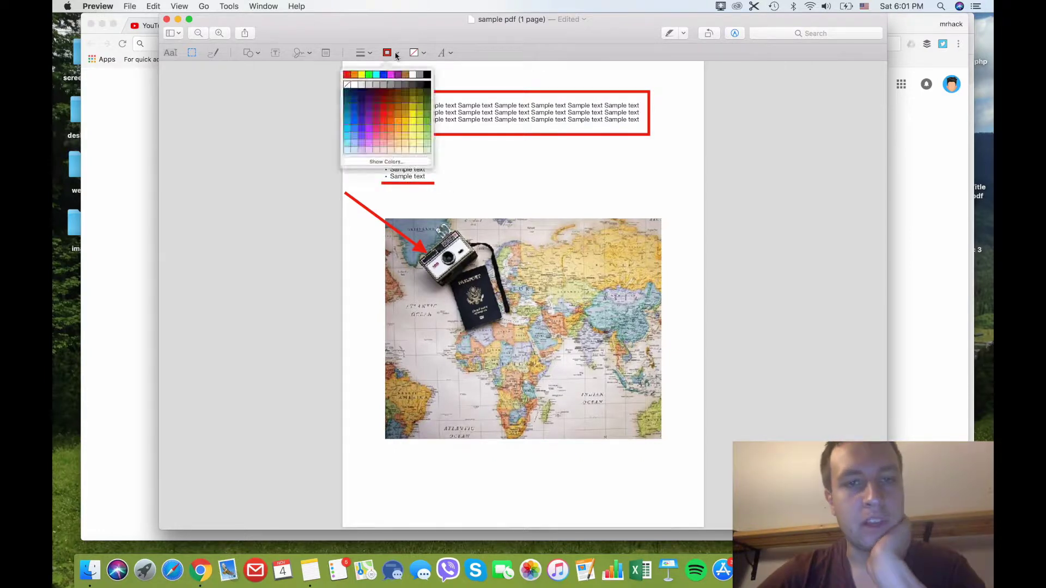
click(376, 82)
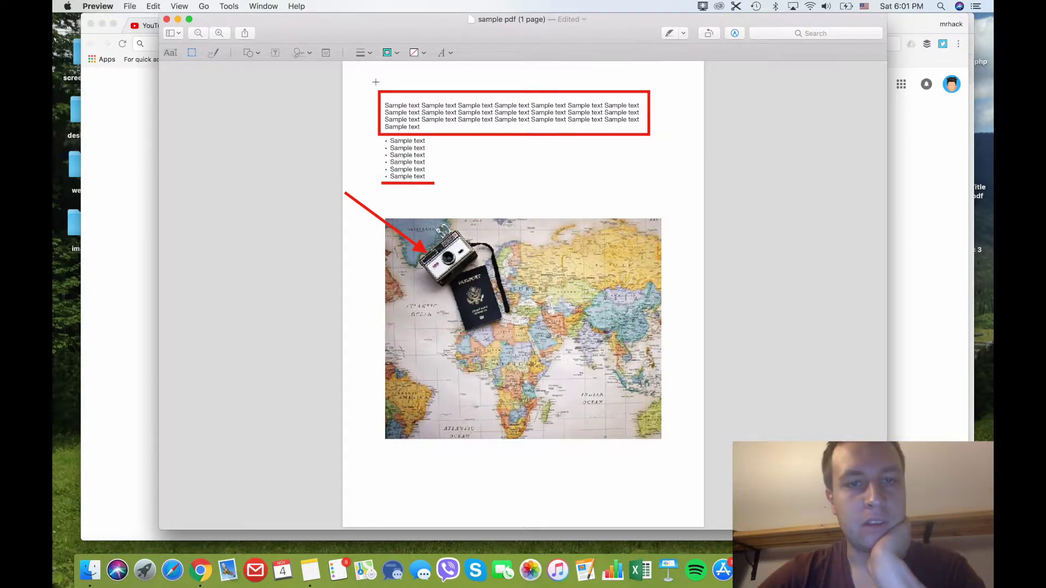
click(406, 184)
click(396, 55)
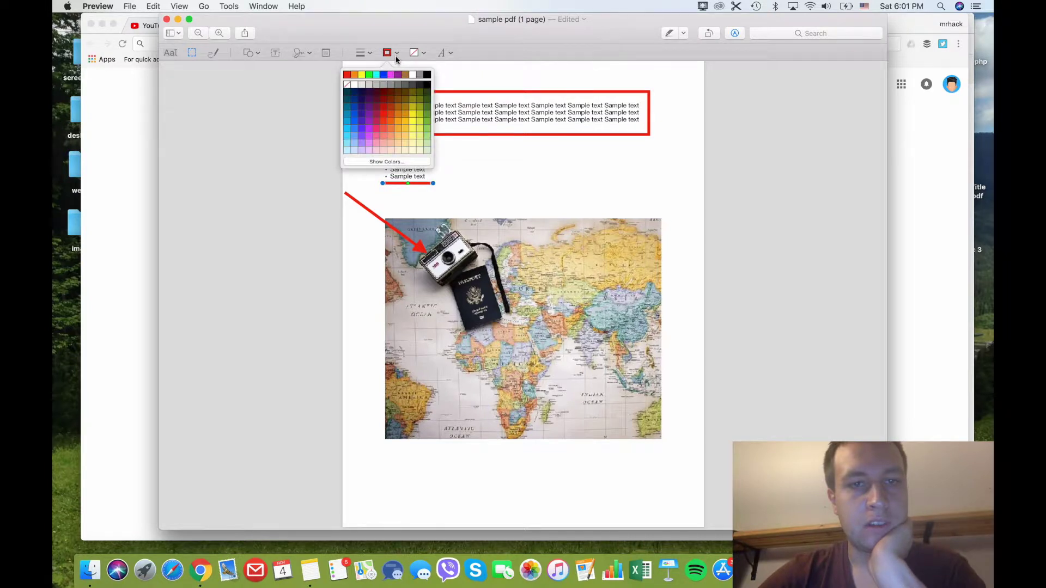
click(390, 75)
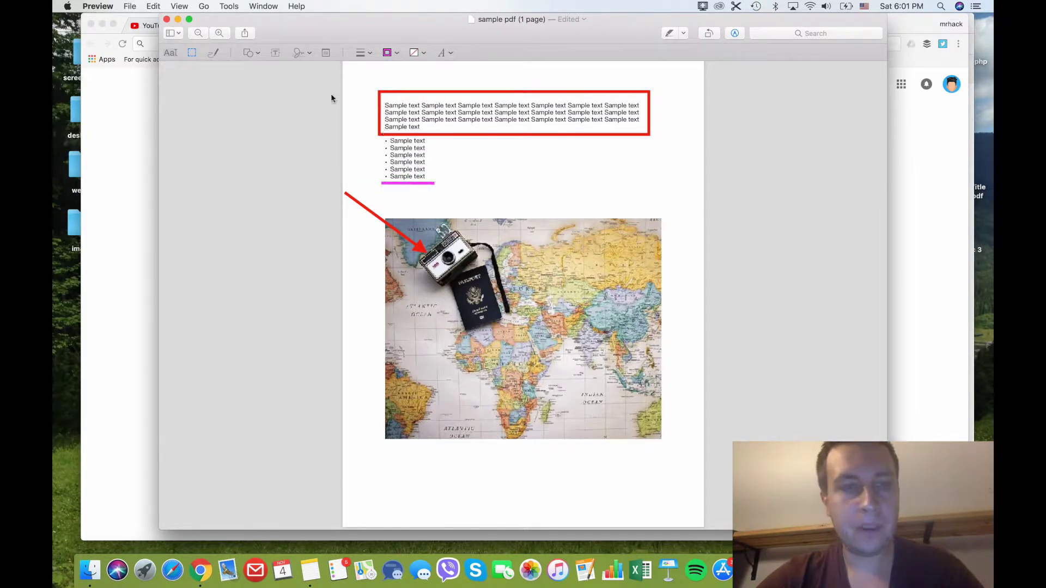
click(256, 54)
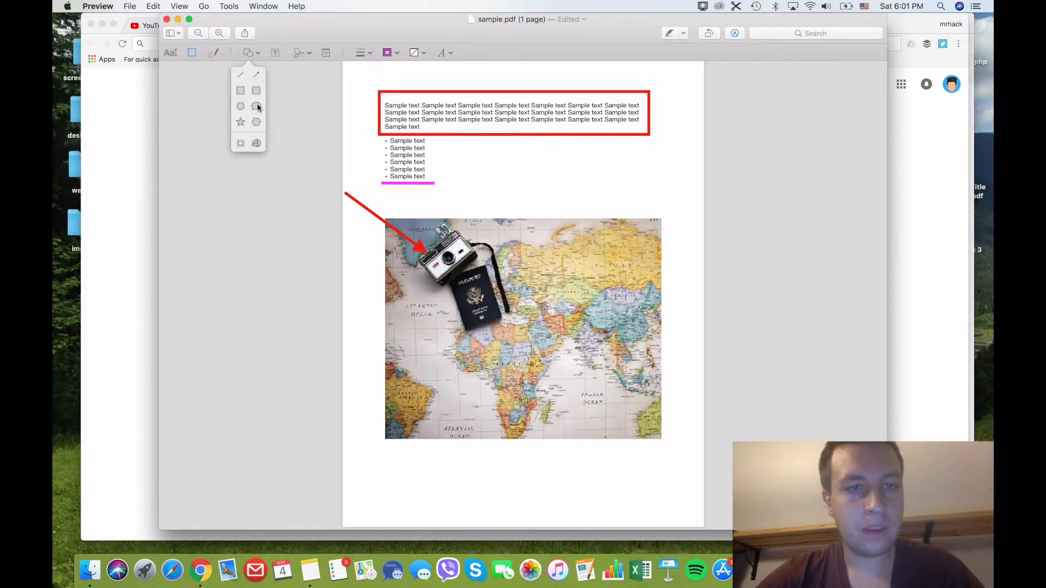
Add a speech bubble beside the bulleted list and a magnifying loupe over it
click(256, 112)
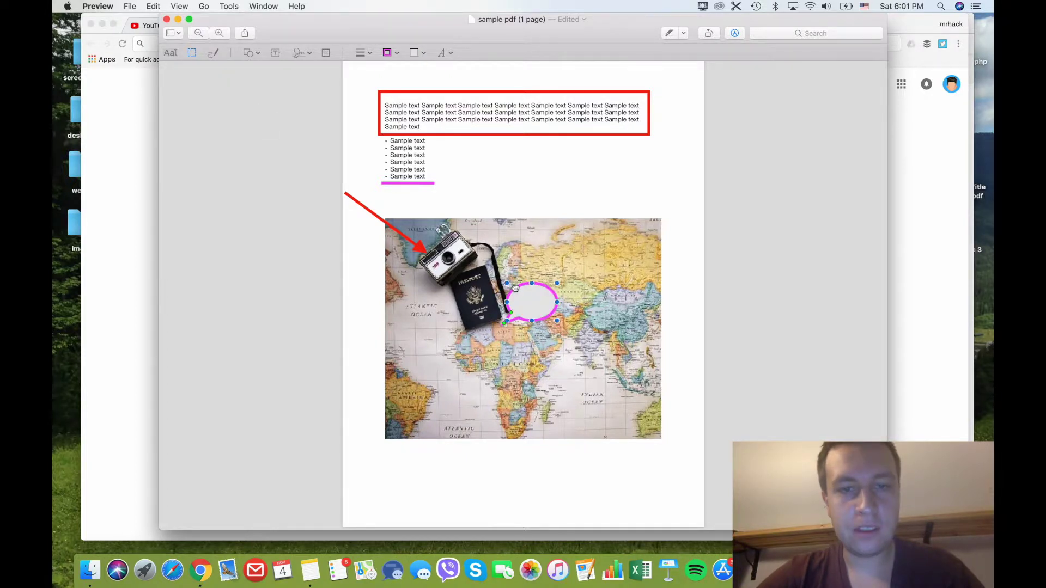
drag(513, 310, 438, 163)
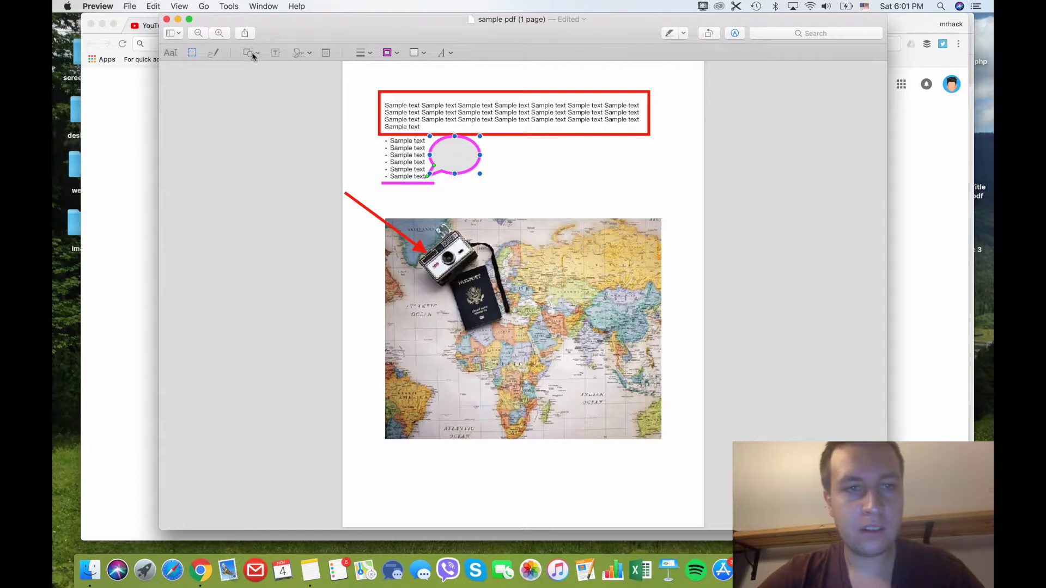
click(253, 54)
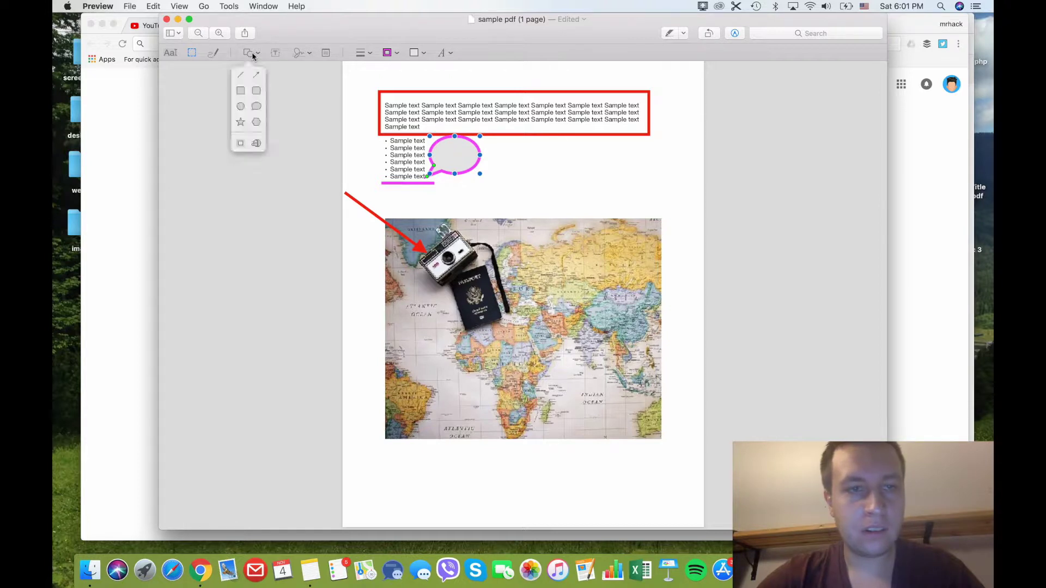
click(256, 144)
drag(539, 311, 406, 180)
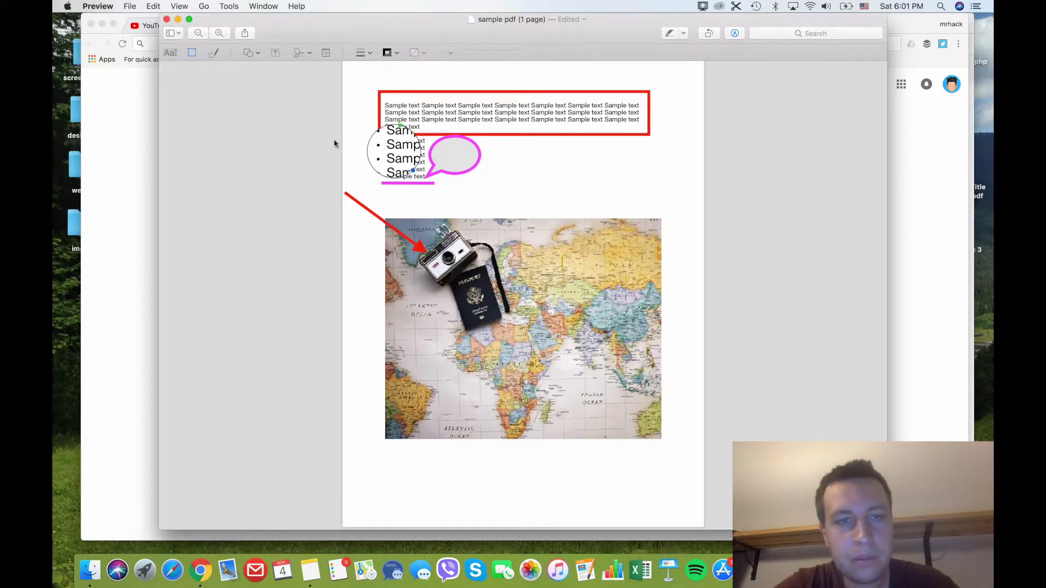
Add a mask and shrink it inward from the top-left corner to trim the page edges
click(254, 53)
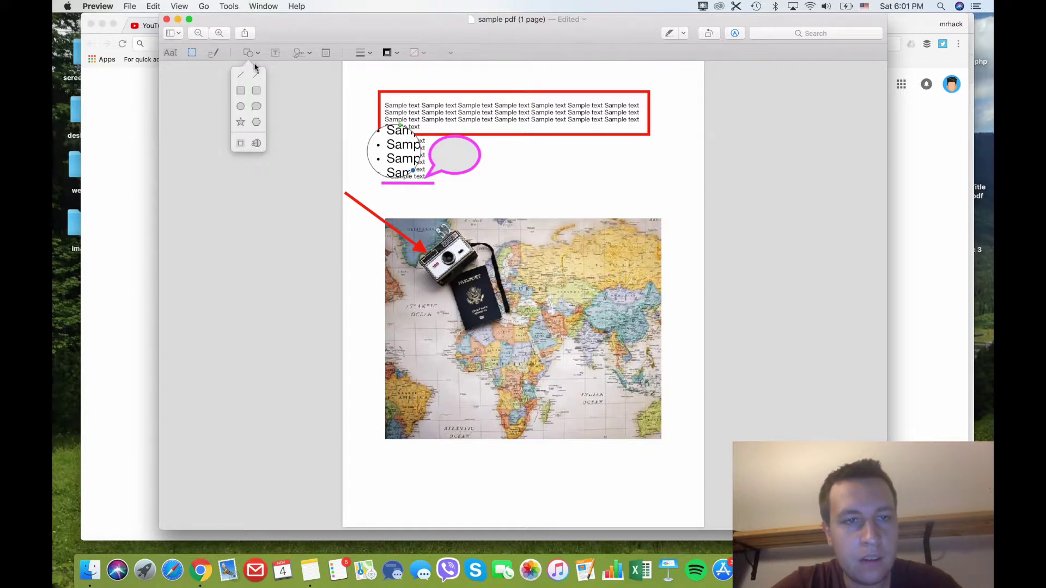
click(241, 143)
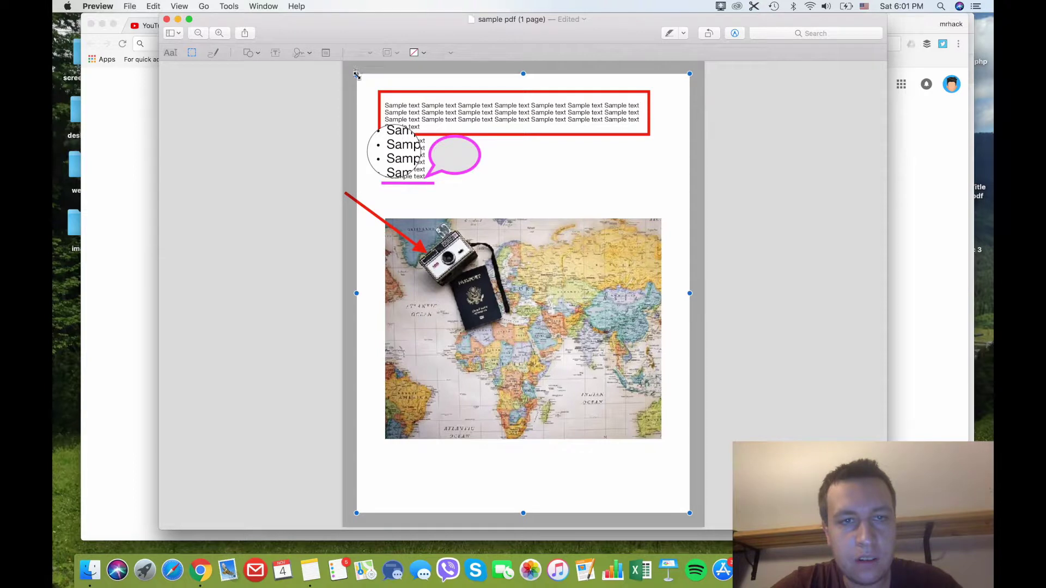
mouse_move(357, 74)
mouse_down()
mouse_move(391, 126)
mouse_move(345, 82)
mouse_move(357, 80)
mouse_move(342, 82)
mouse_up()
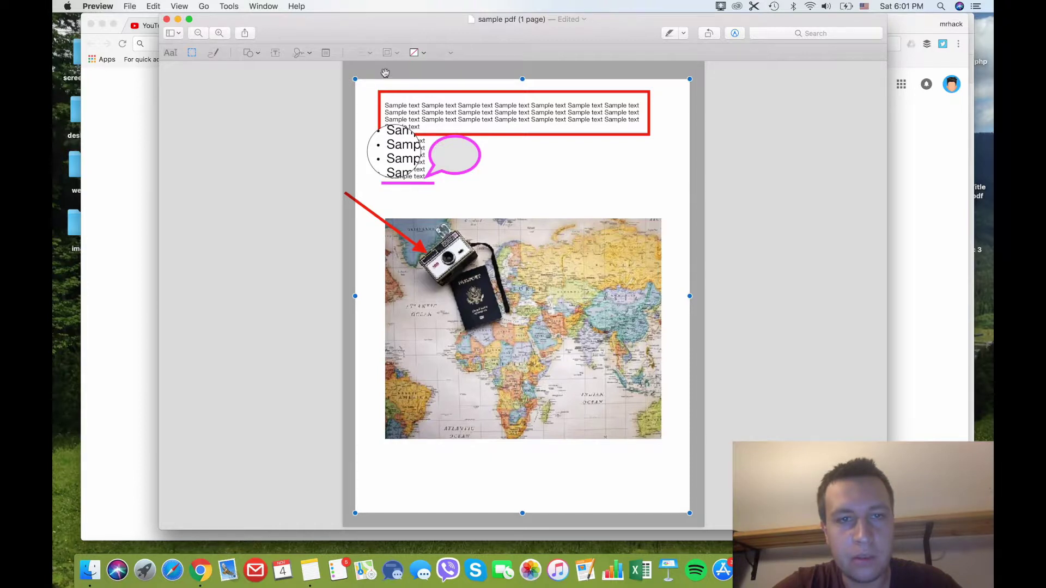
click(391, 129)
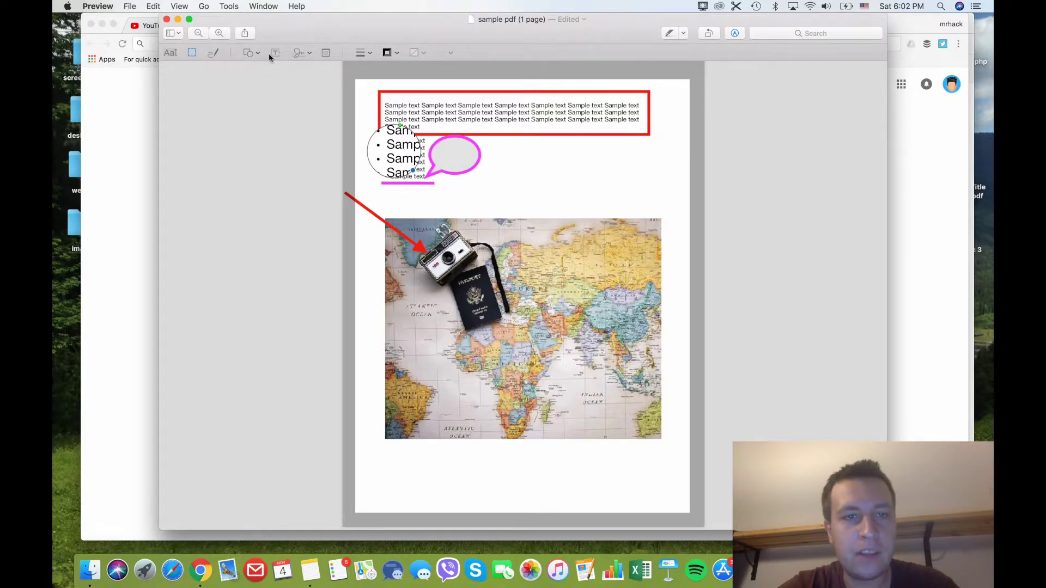
Add a text box beside the speech bubble reading 'Text goes here'
click(274, 53)
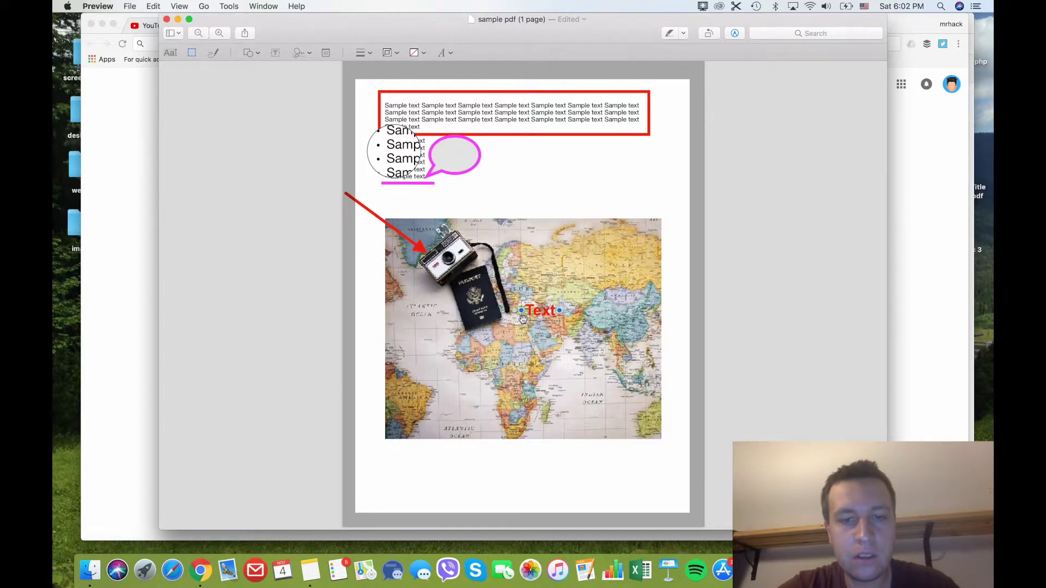
drag(523, 320, 492, 165)
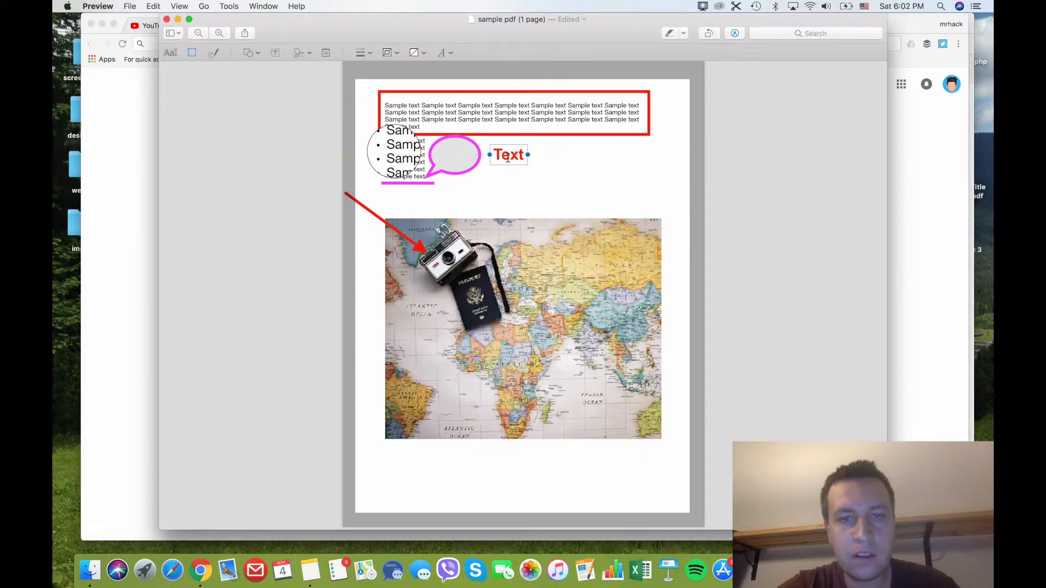
double_click(508, 156)
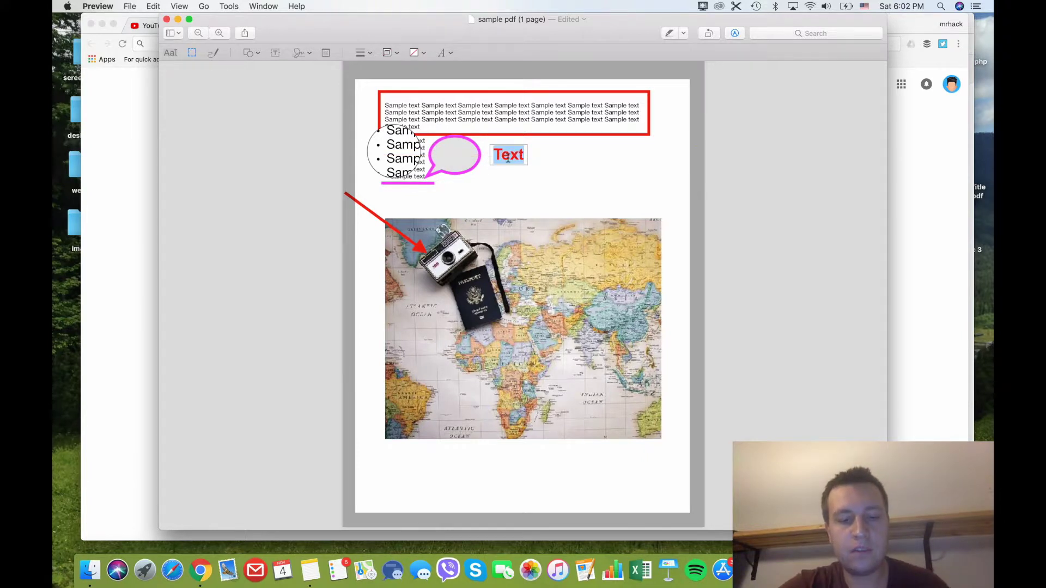
text(Text goes here)
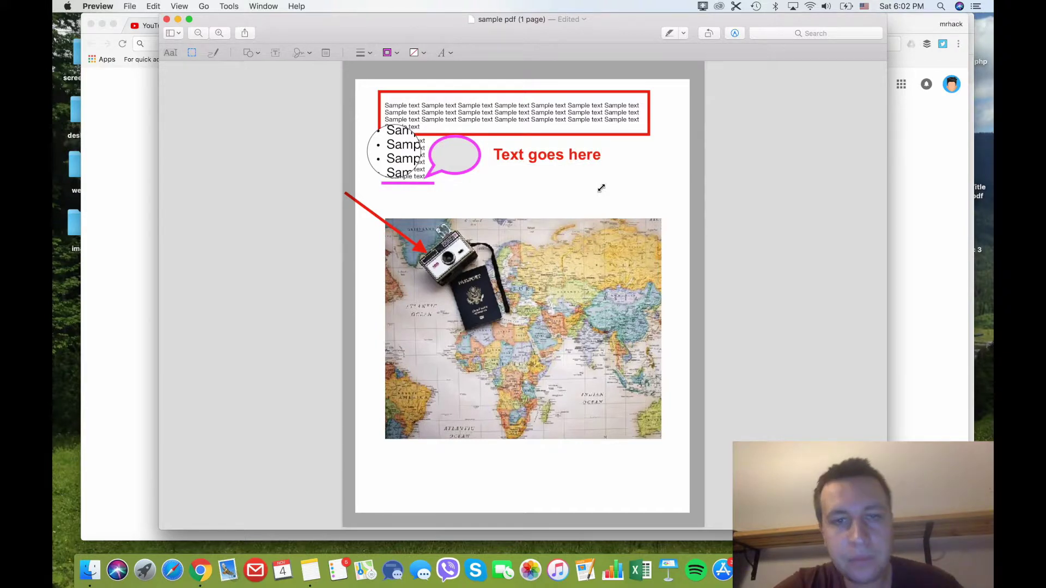
click(596, 188)
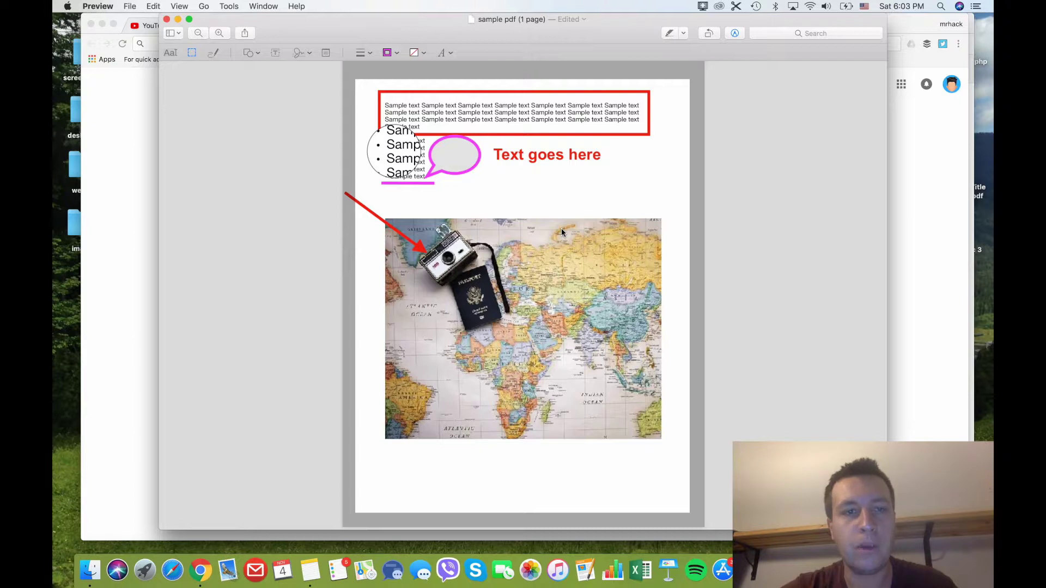
click(326, 53)
Place a note below the label with 'comment 1 note 1' and 'that's a cool test', collapsed
drag(544, 313, 517, 184)
click(516, 183)
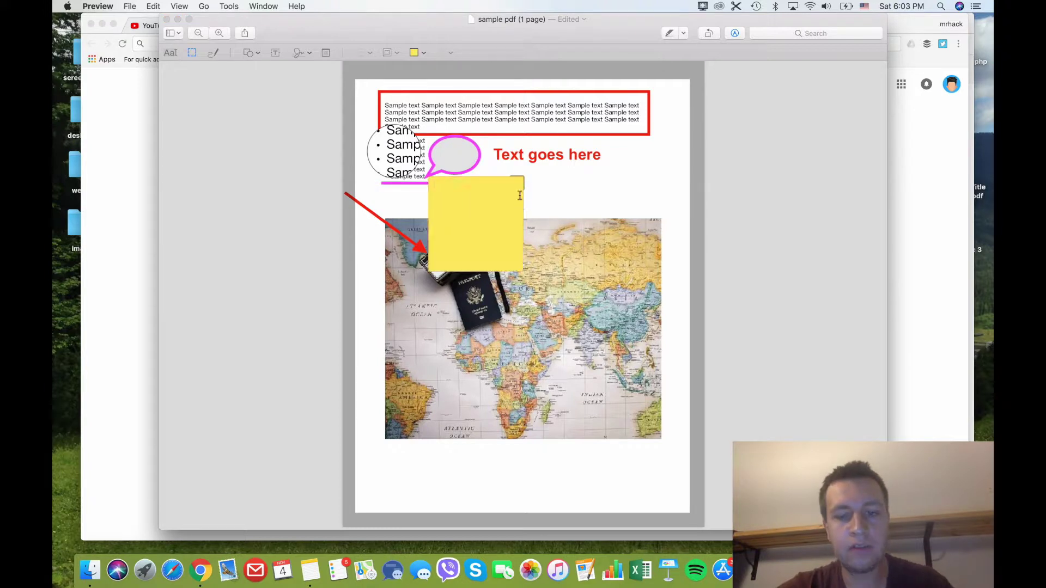
text(comment)
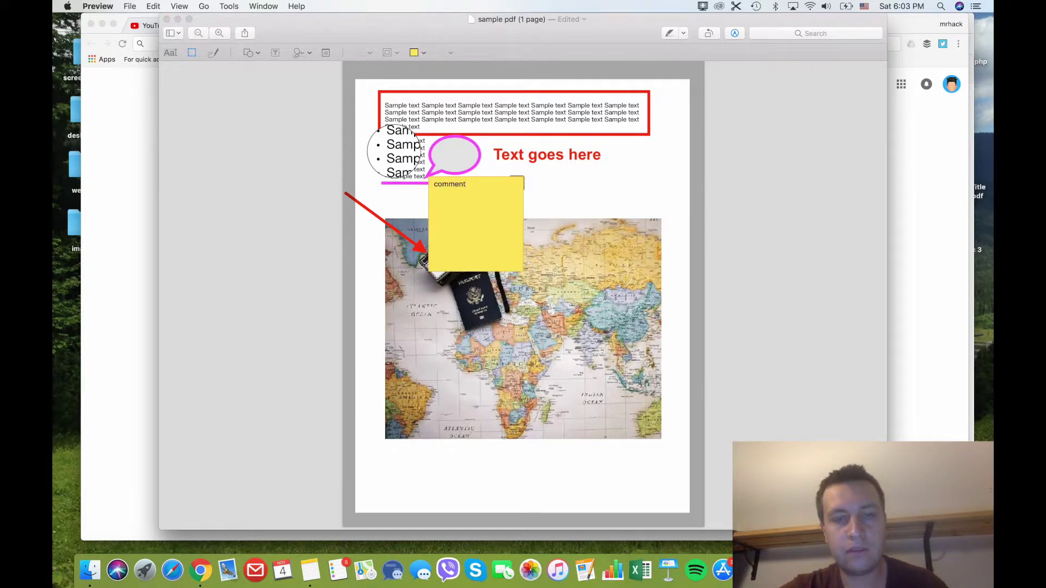
text( 1 note)
text( 1)
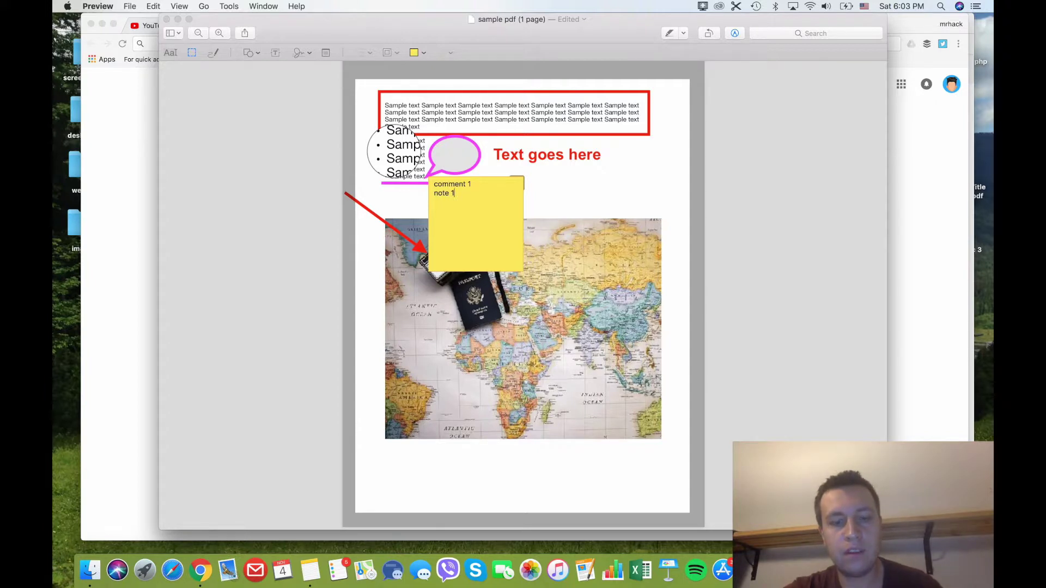
key(Return)
text(that's a coo)
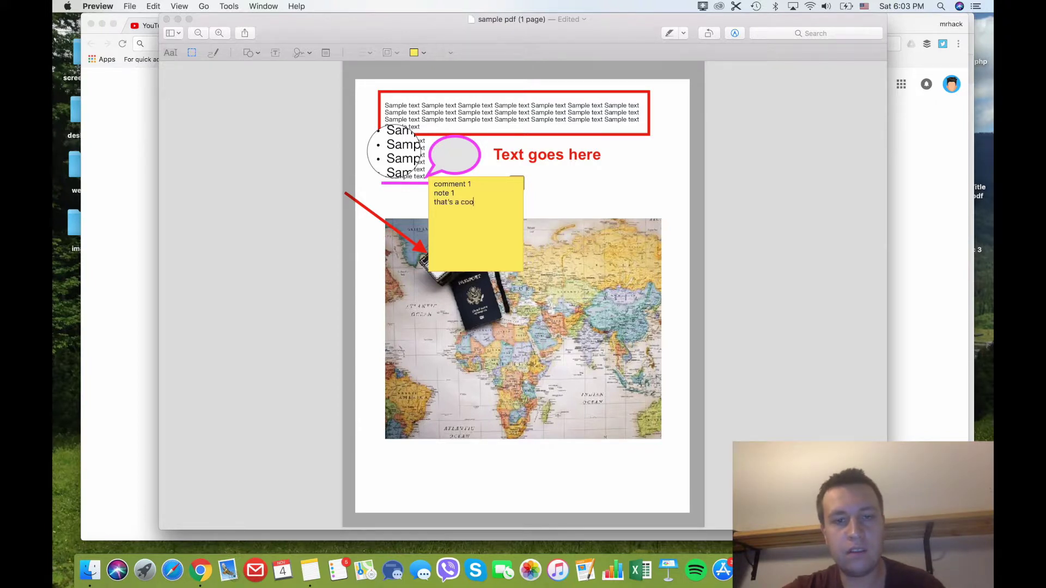
text(l test)
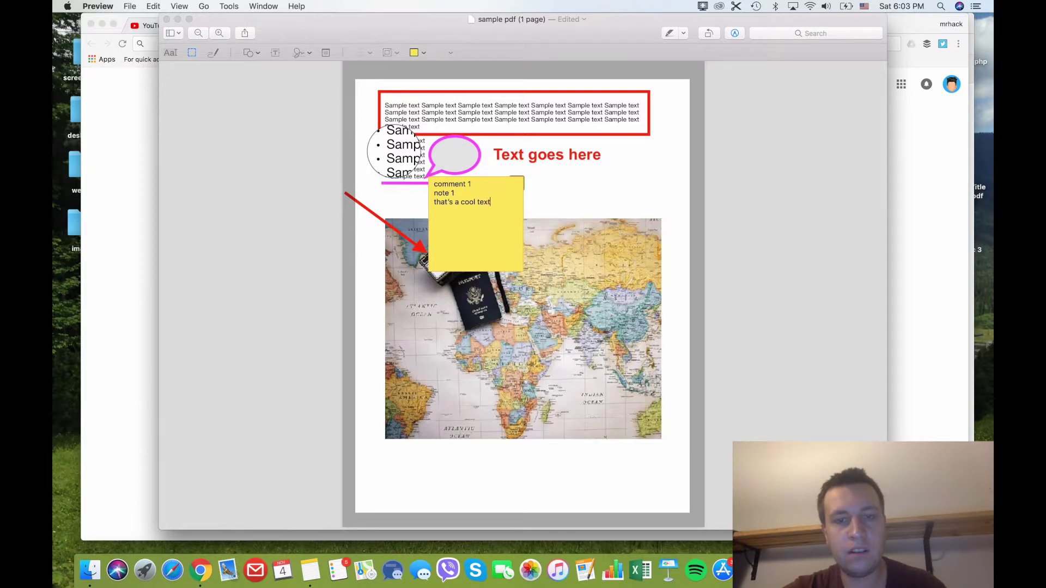
click(591, 195)
click(517, 183)
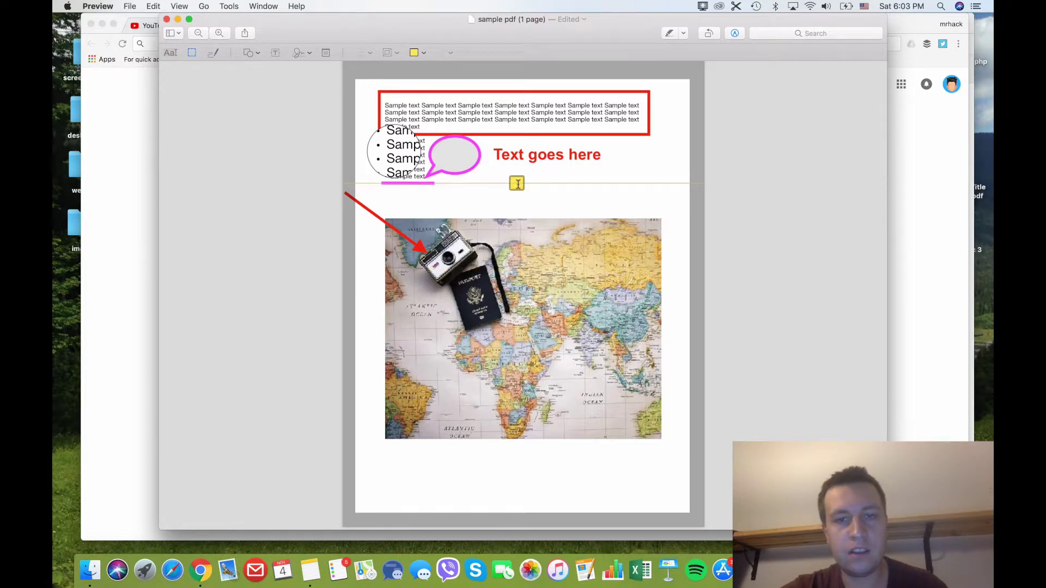
click(560, 187)
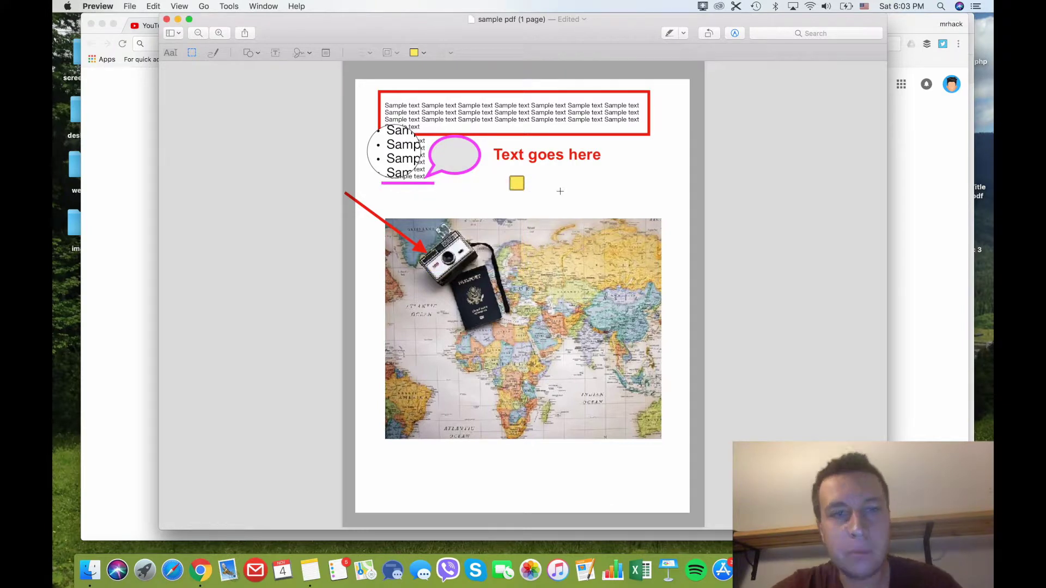
click(557, 180)
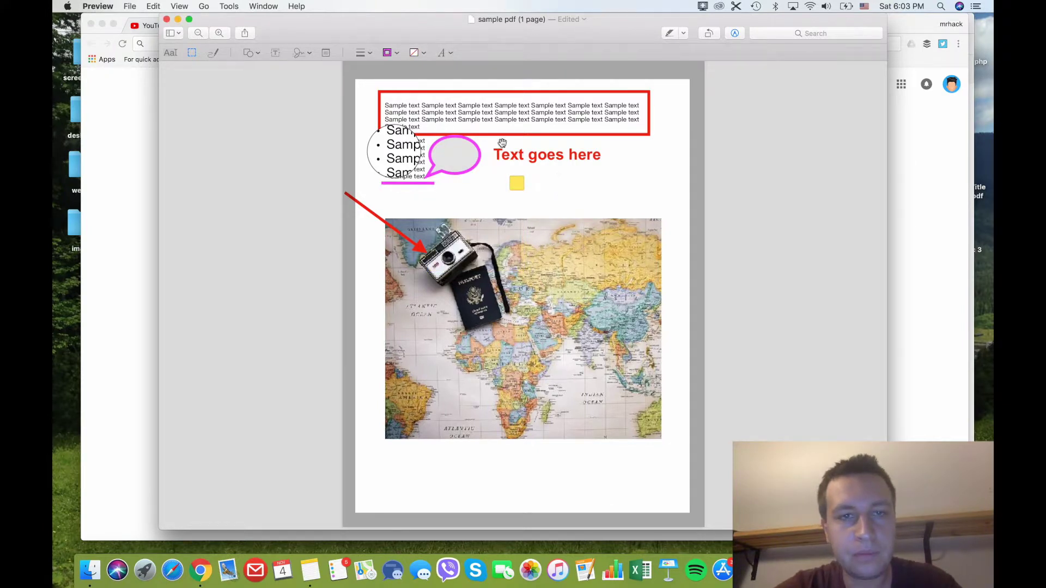
Set the whole 'Text goes here' label to Arial Black at 20 pt
click(368, 54)
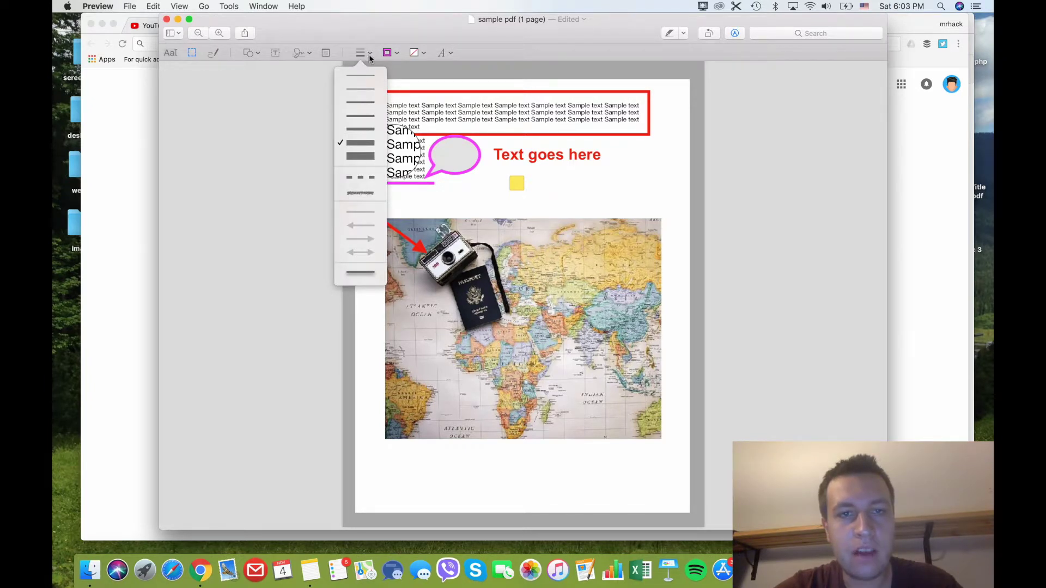
click(397, 54)
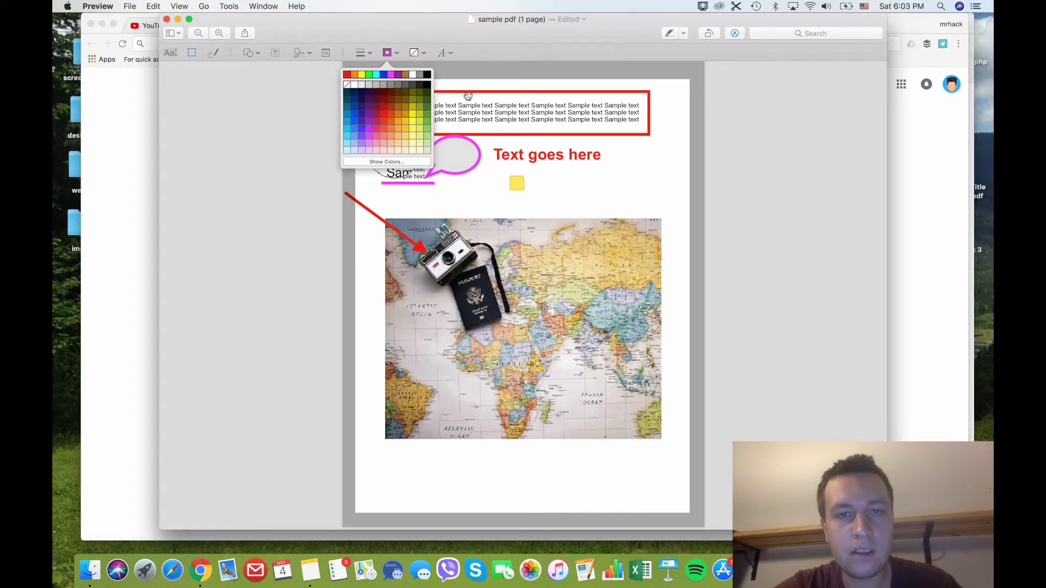
double_click(509, 152)
key(super+a)
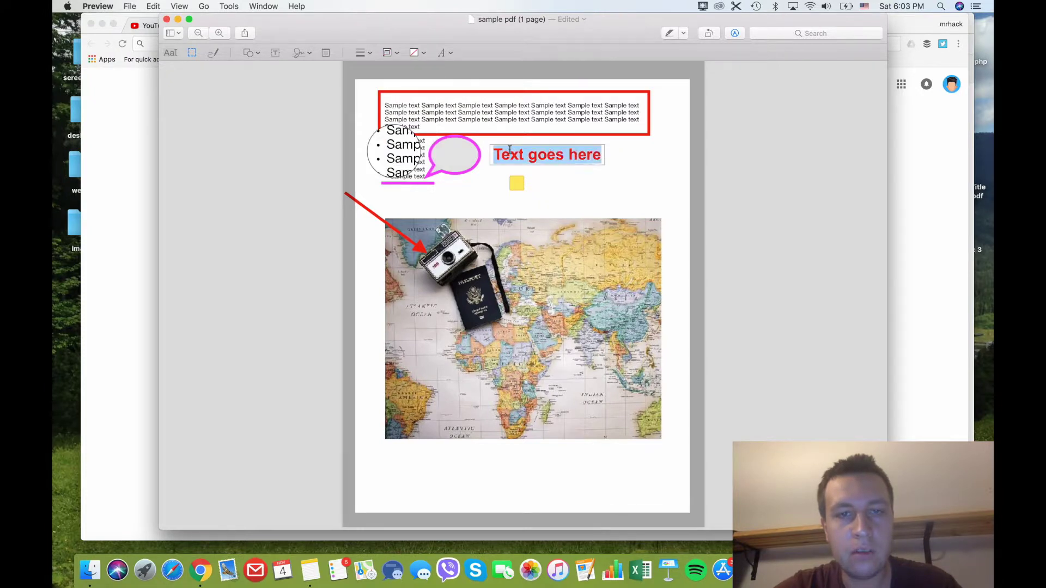
click(450, 53)
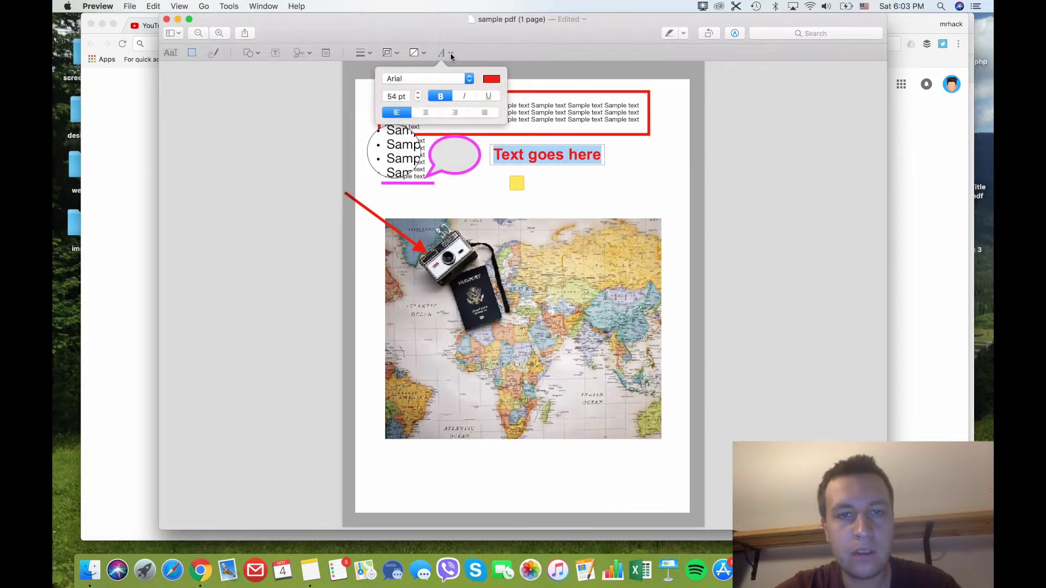
click(416, 81)
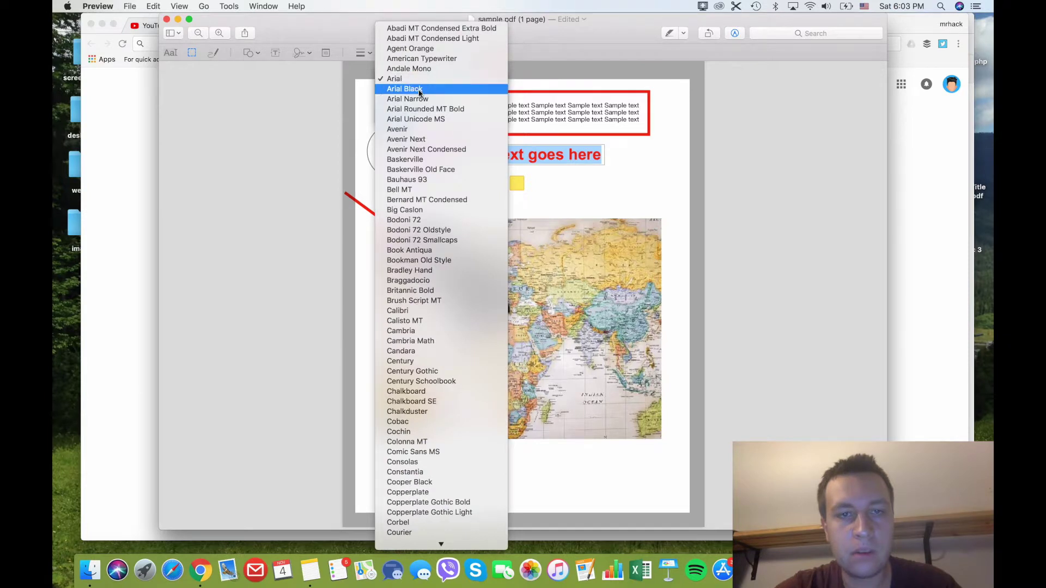
click(419, 91)
click(403, 96)
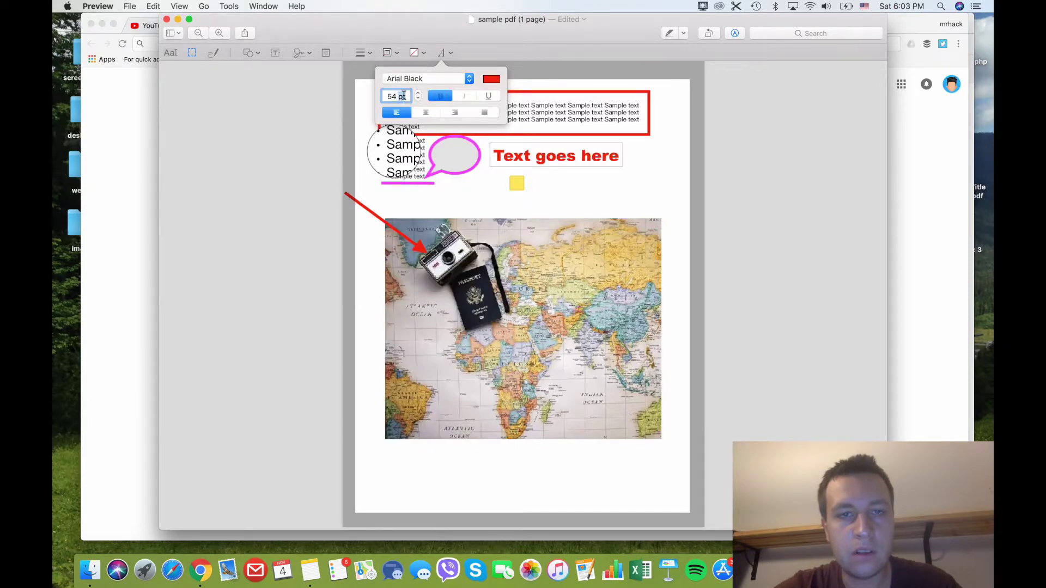
double_click(391, 96)
text(20)
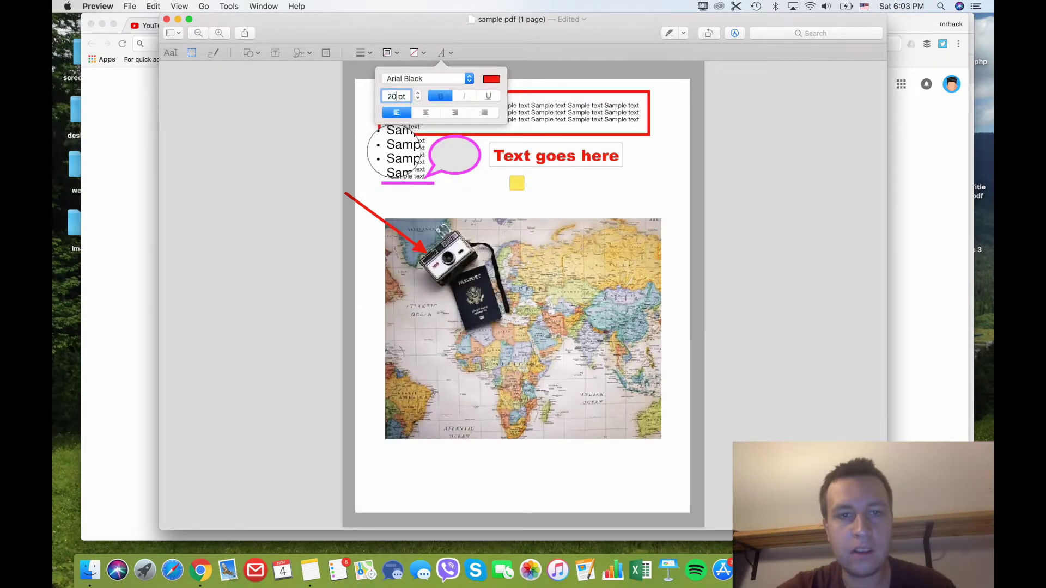
key(Return)
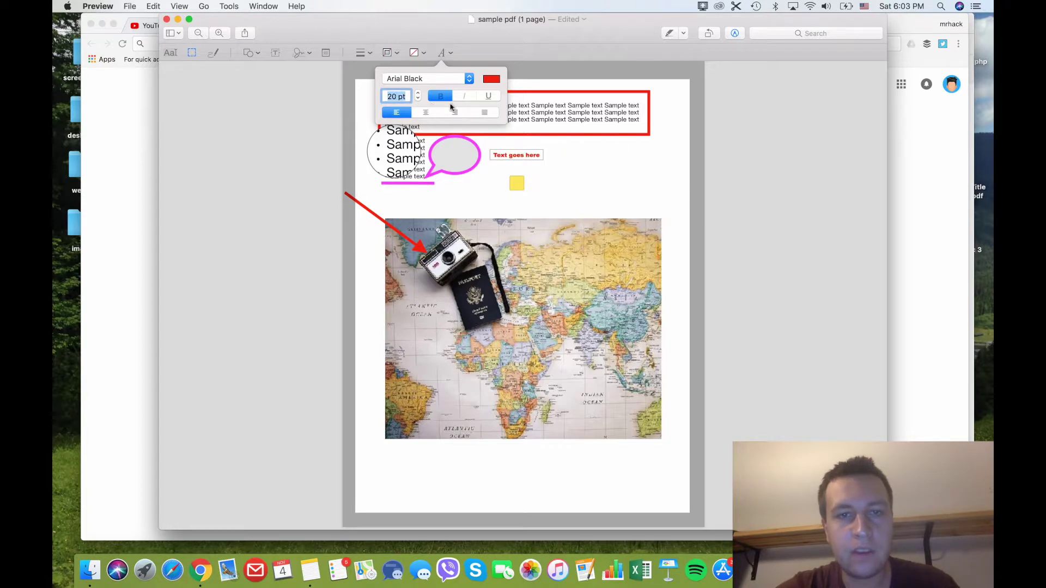
Left-align the label, colour it dark indigo, and enlarge it to 45 pt
click(433, 114)
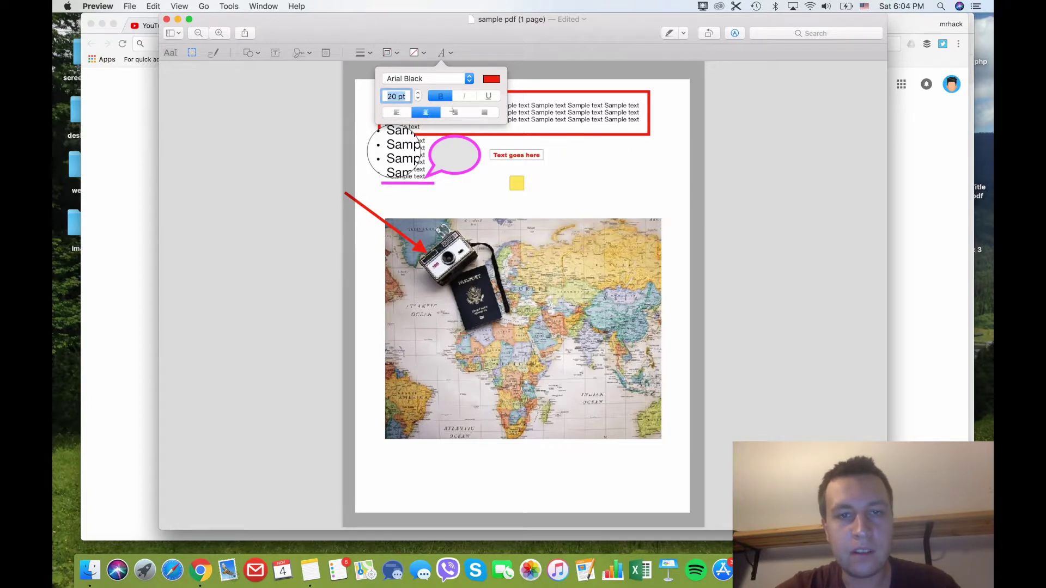
click(453, 112)
click(489, 112)
click(403, 112)
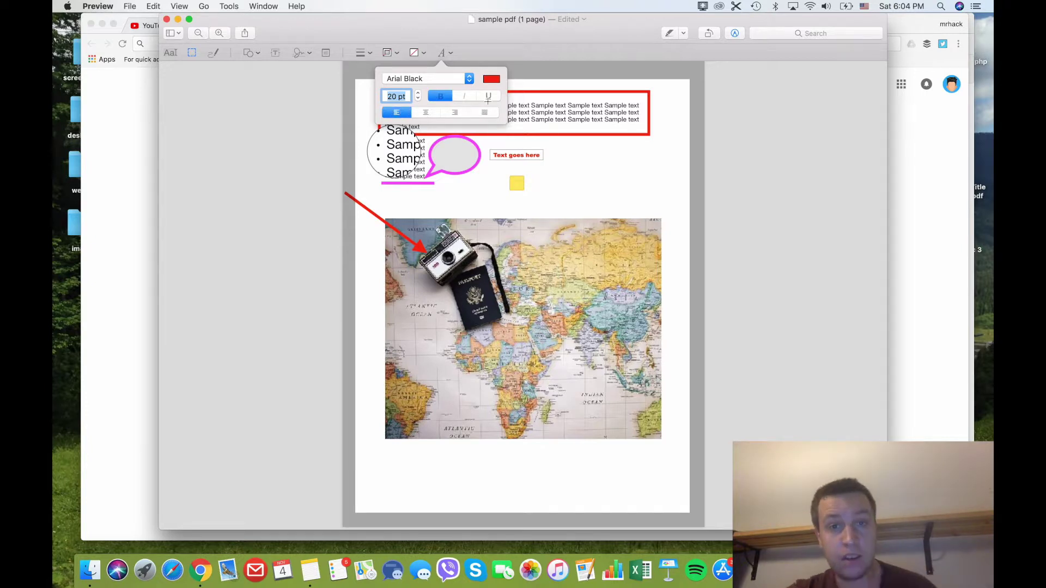
click(493, 79)
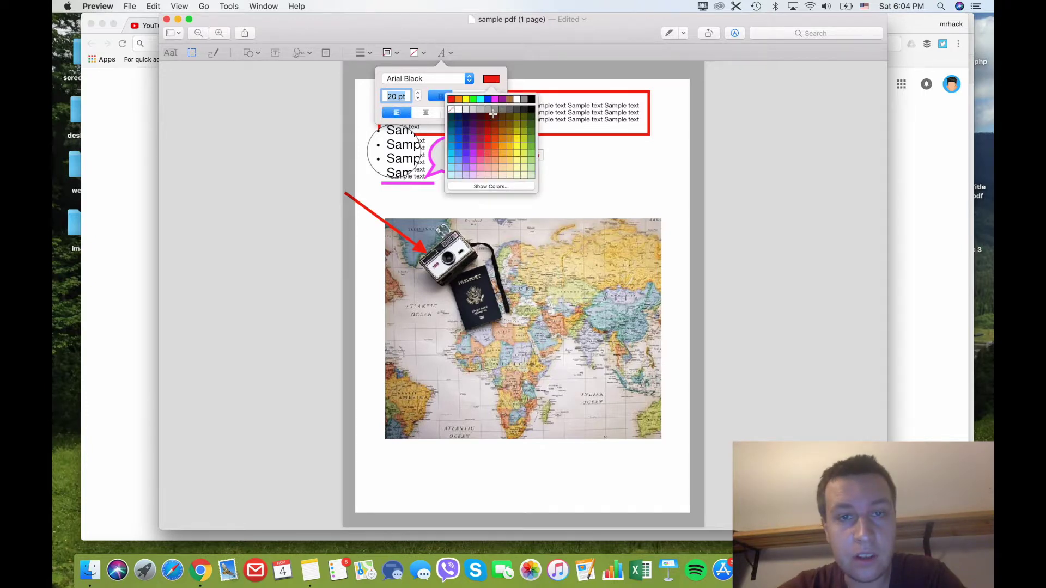
click(494, 110)
click(498, 79)
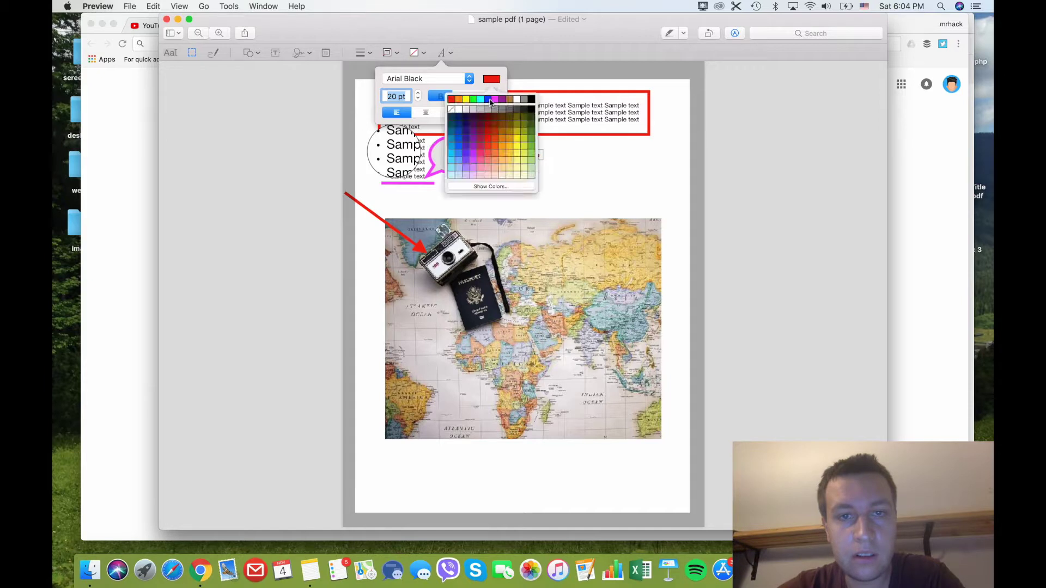
click(469, 126)
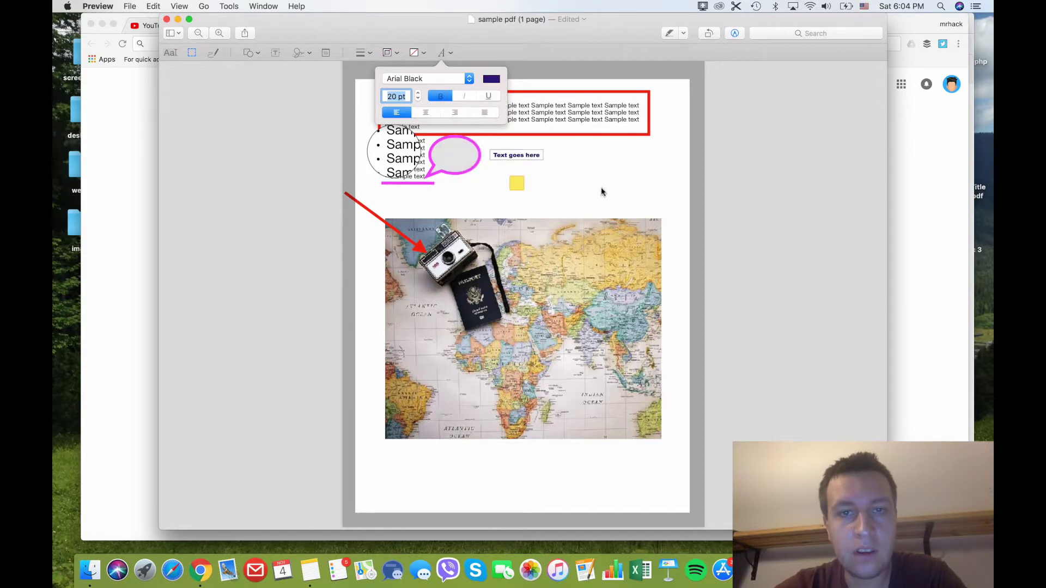
text(45)
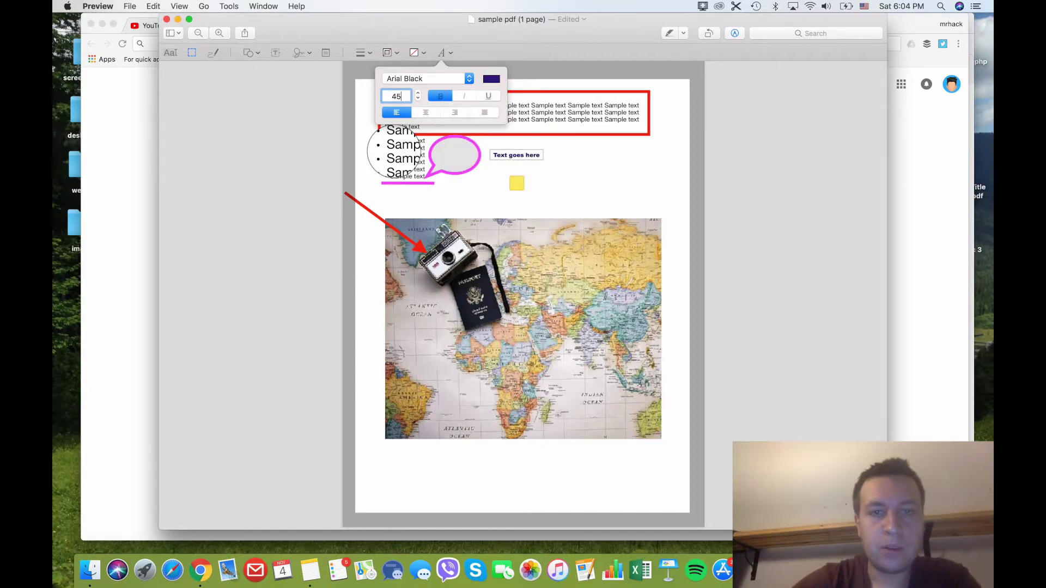
key(Return)
click(578, 183)
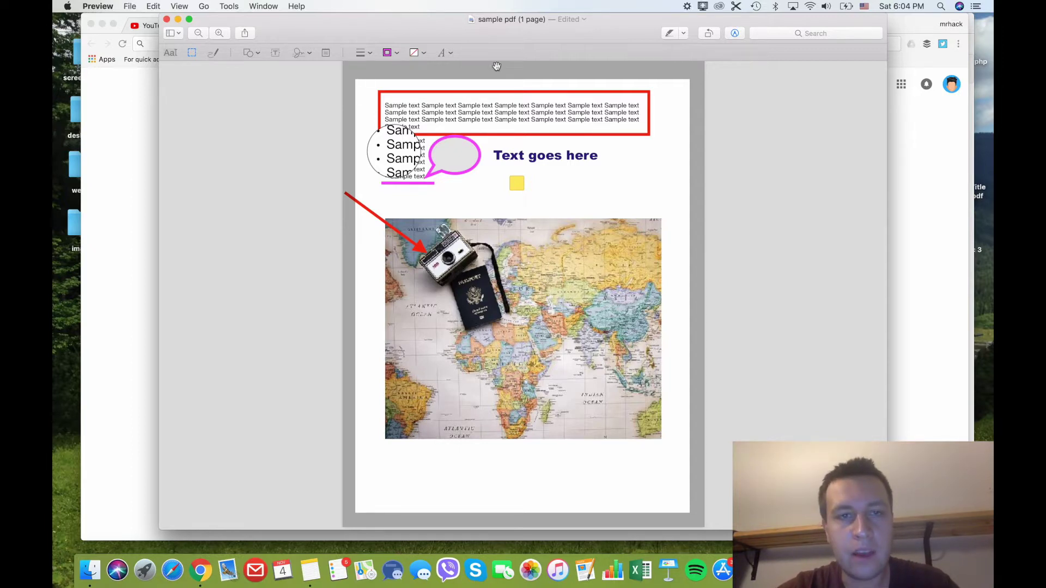
click(471, 123)
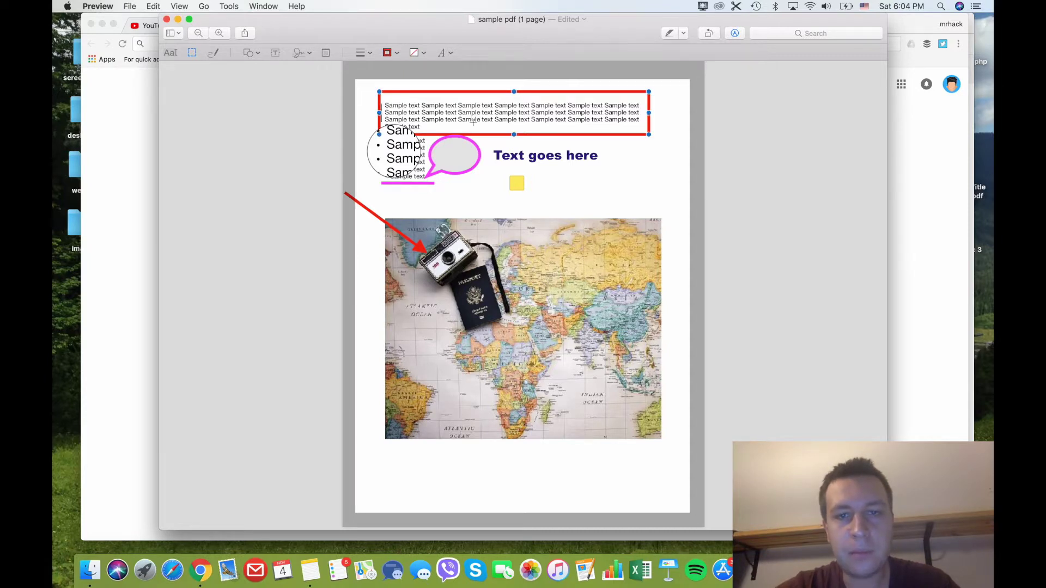
click(646, 171)
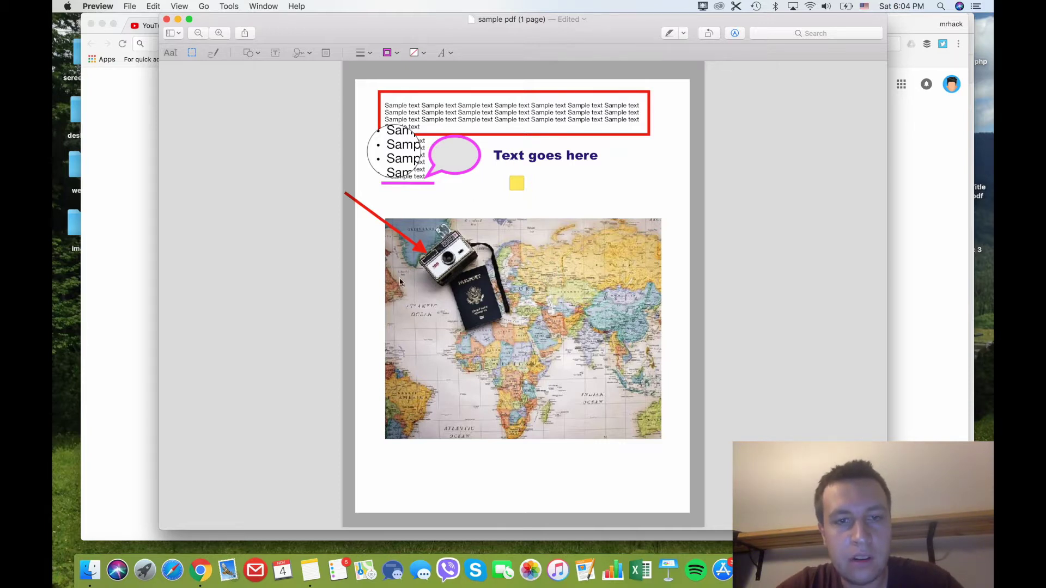
key(super+space)
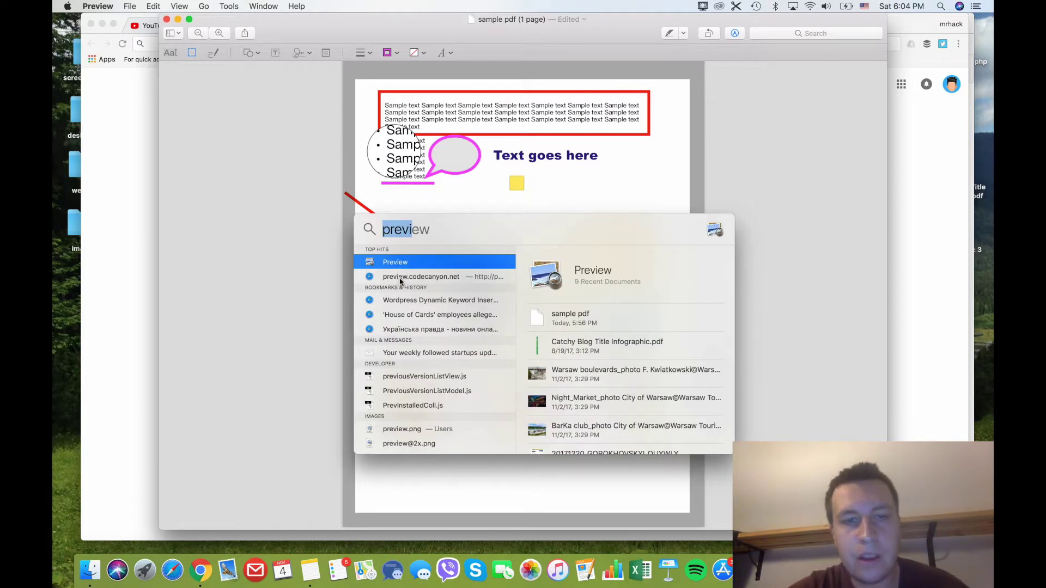
Search Spotlight for 'adobe' and launch Adobe Acrobat Reader DC
text(adobe)
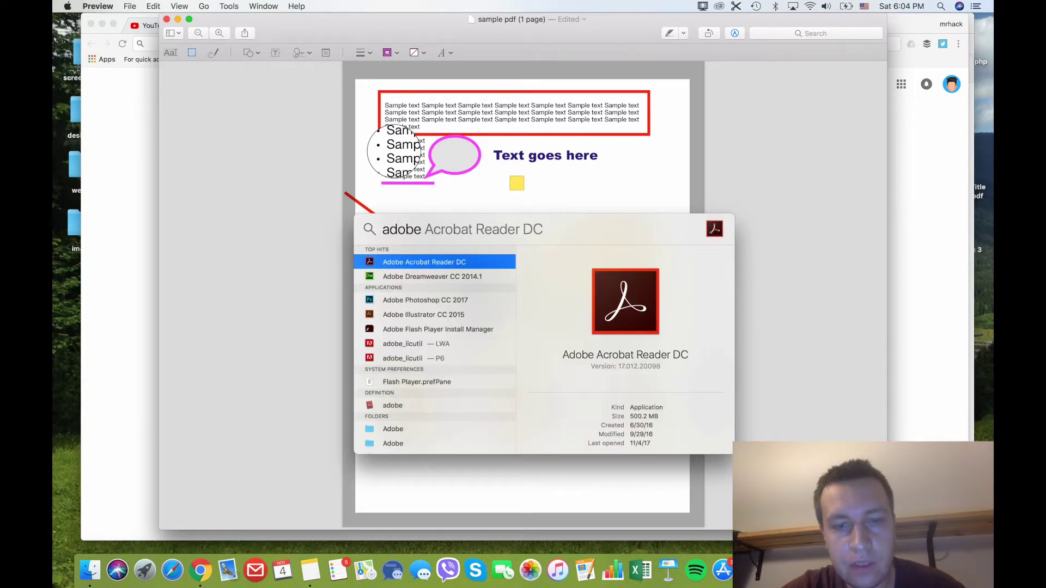
key(Return)
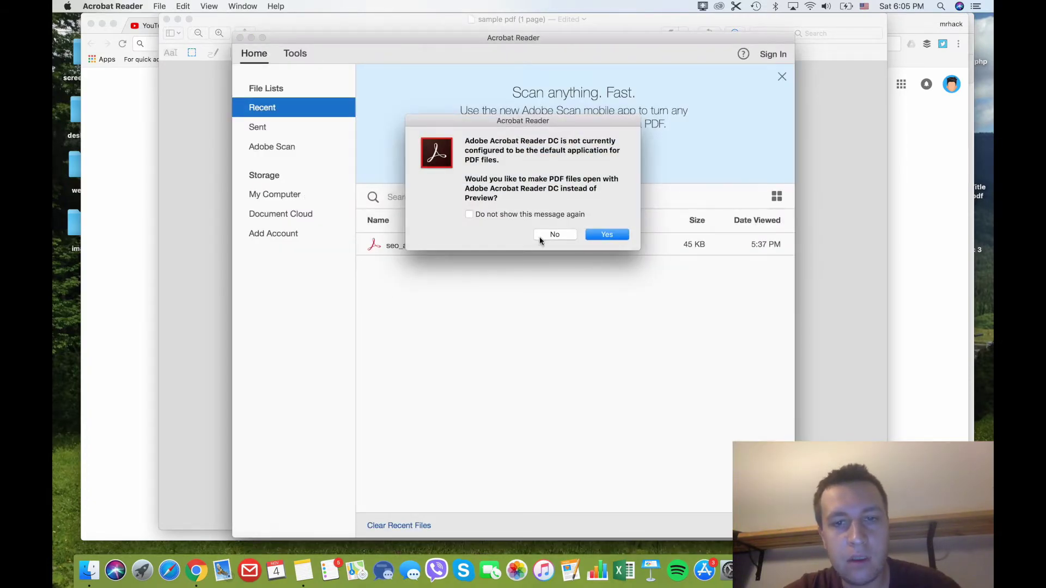
Decline Acrobat's default-app prompt, view My Computer, close Acrobat, and return to Preview
click(543, 237)
click(312, 194)
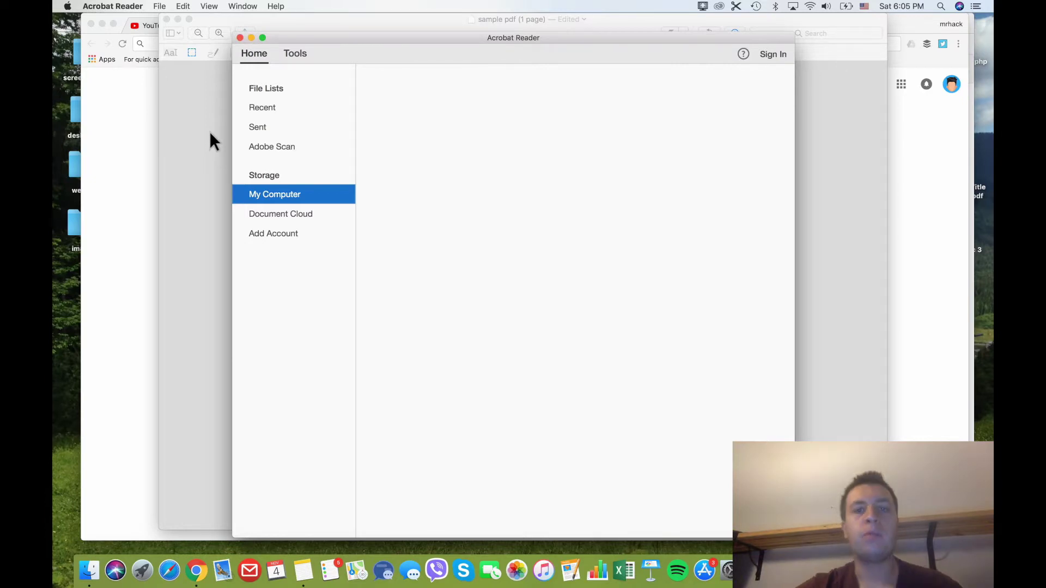
click(240, 38)
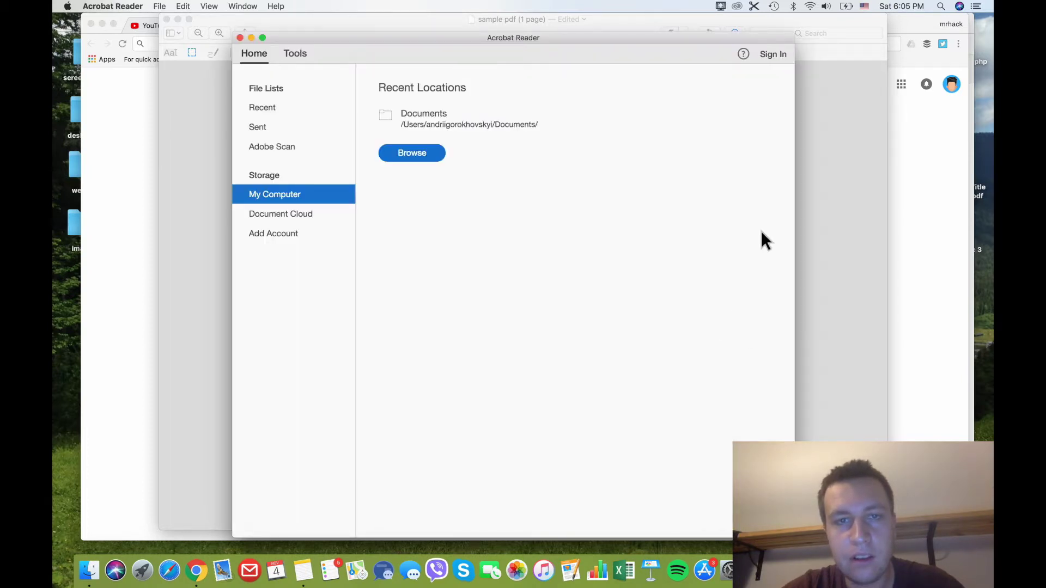
click(202, 295)
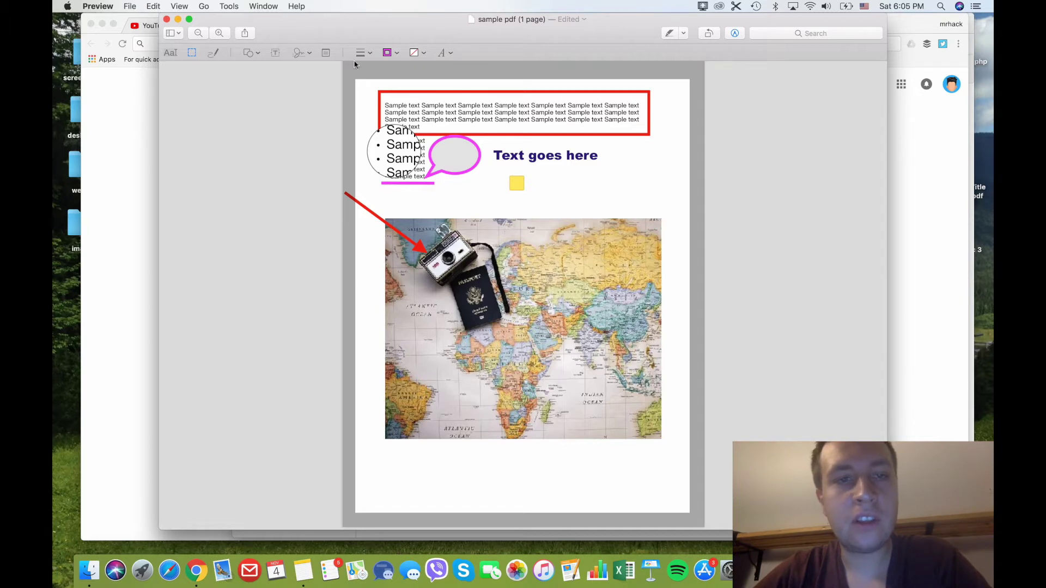
Add a text box beside the yellow note reading the date 4/10/17
click(274, 52)
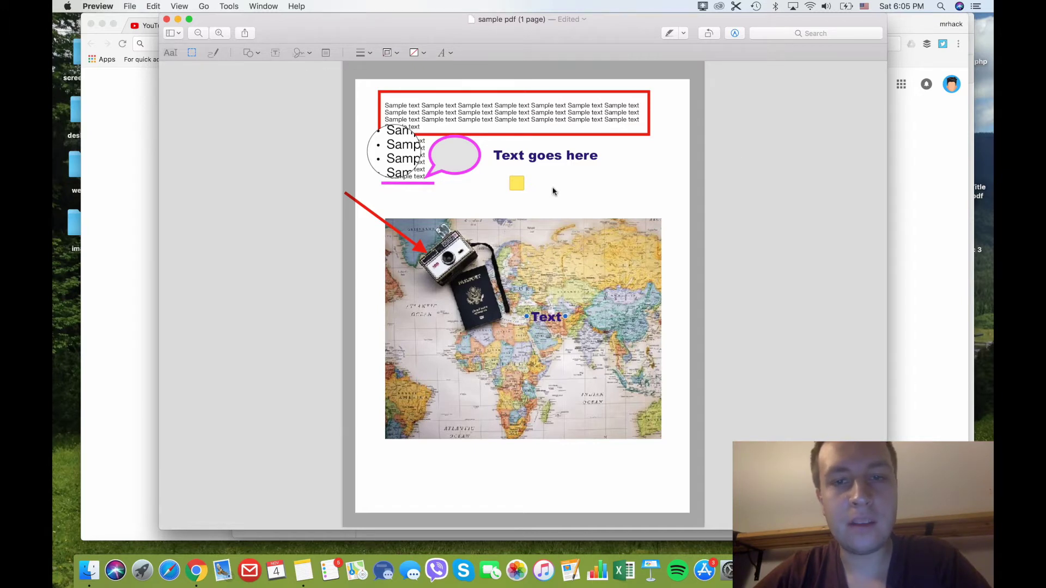
drag(548, 309, 554, 190)
double_click(554, 191)
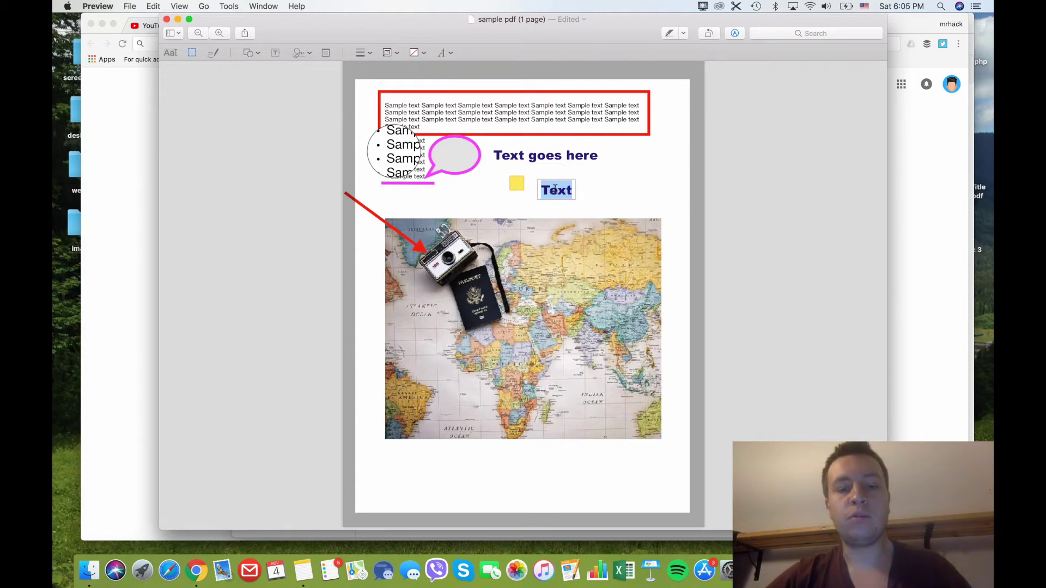
text(4/)
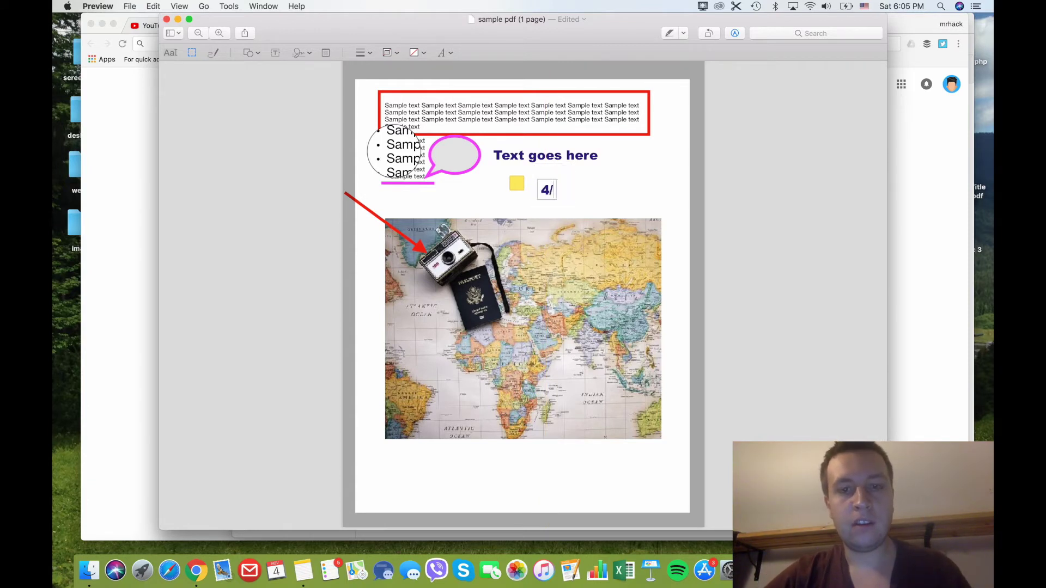
text(19)
key(BackSpace)
text(01)
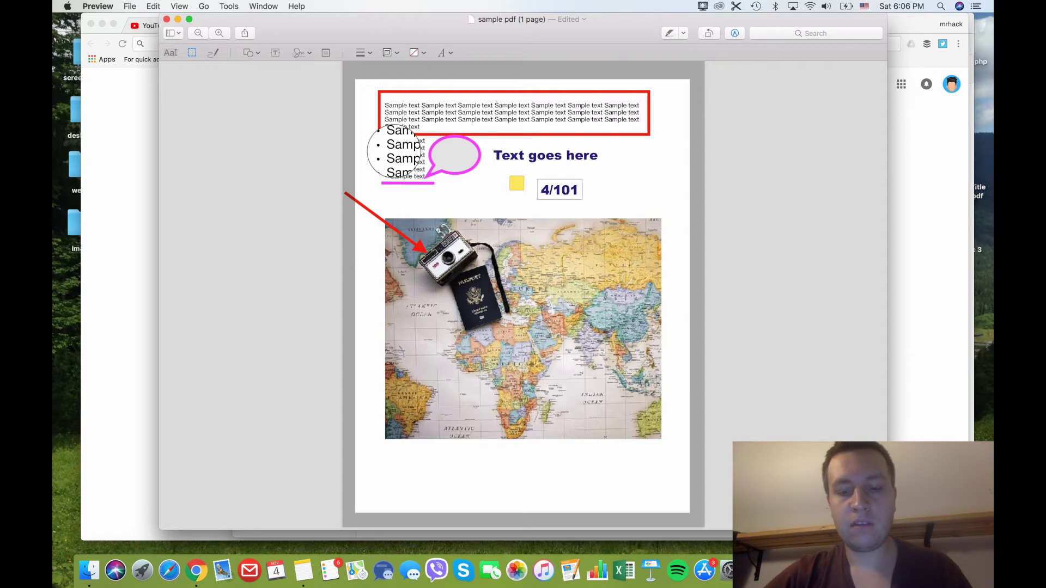
key(BackSpace)
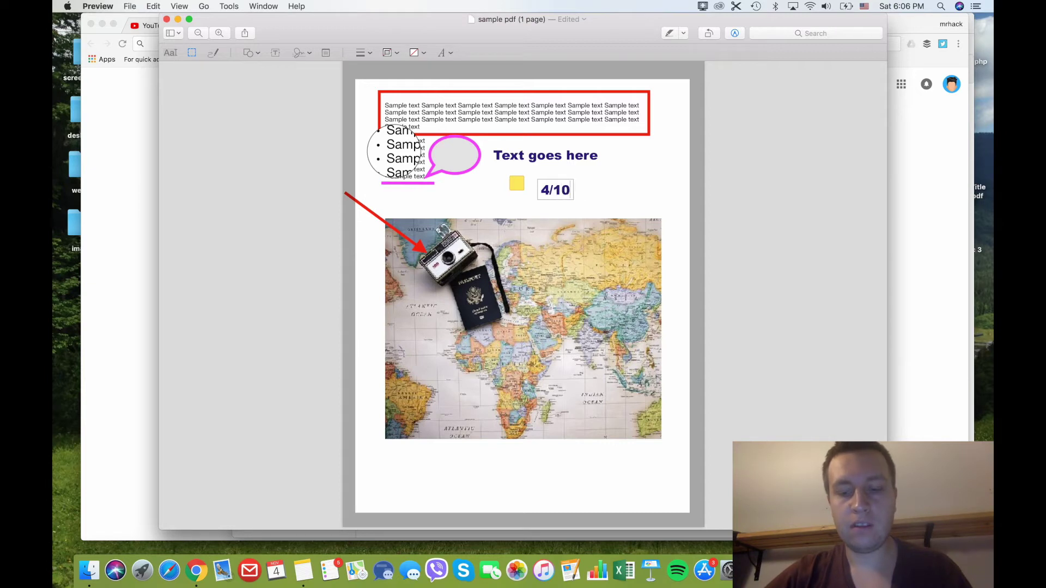
text(/17)
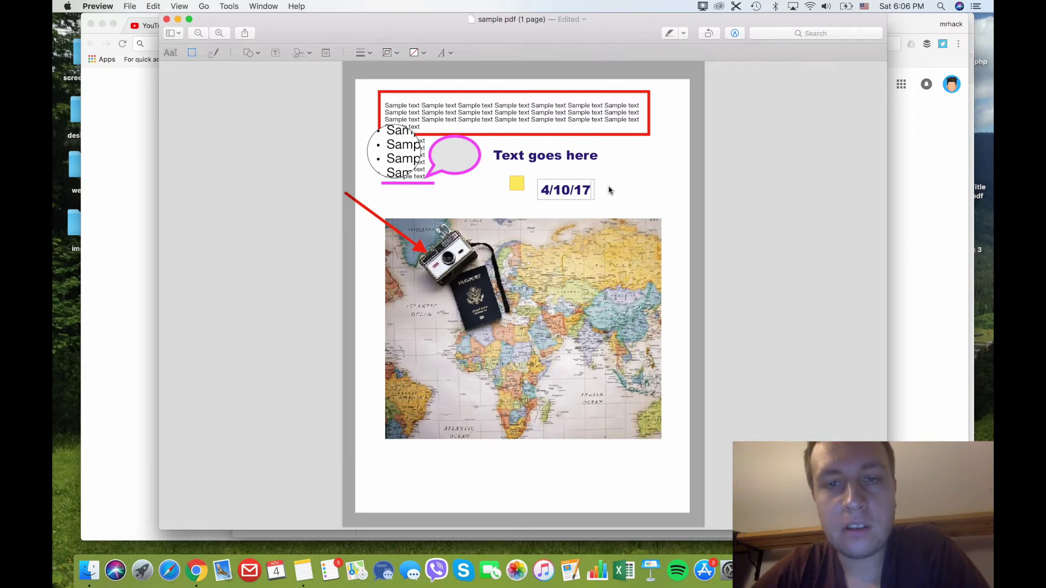
double_click(583, 191)
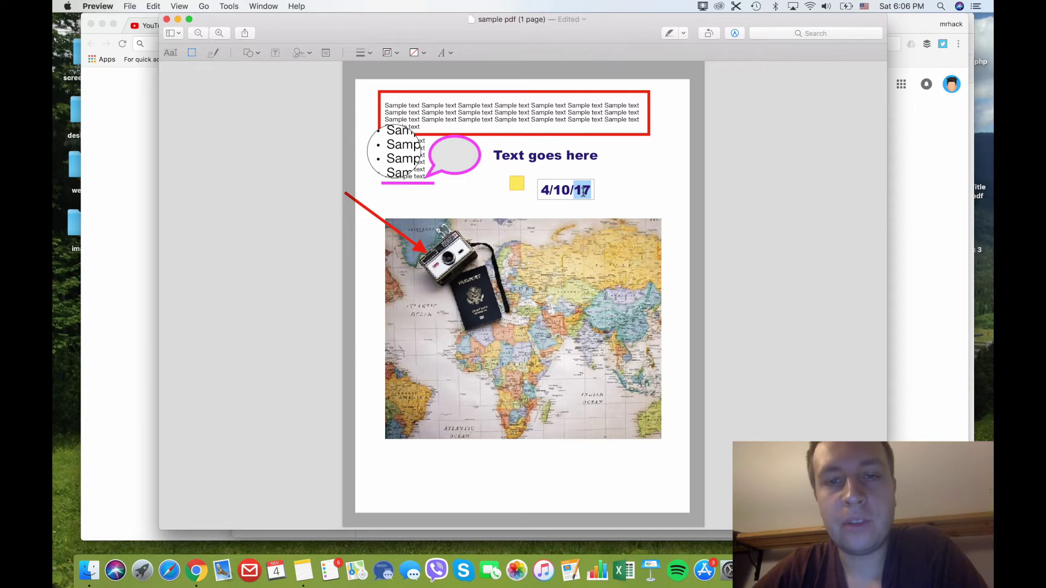
click(613, 191)
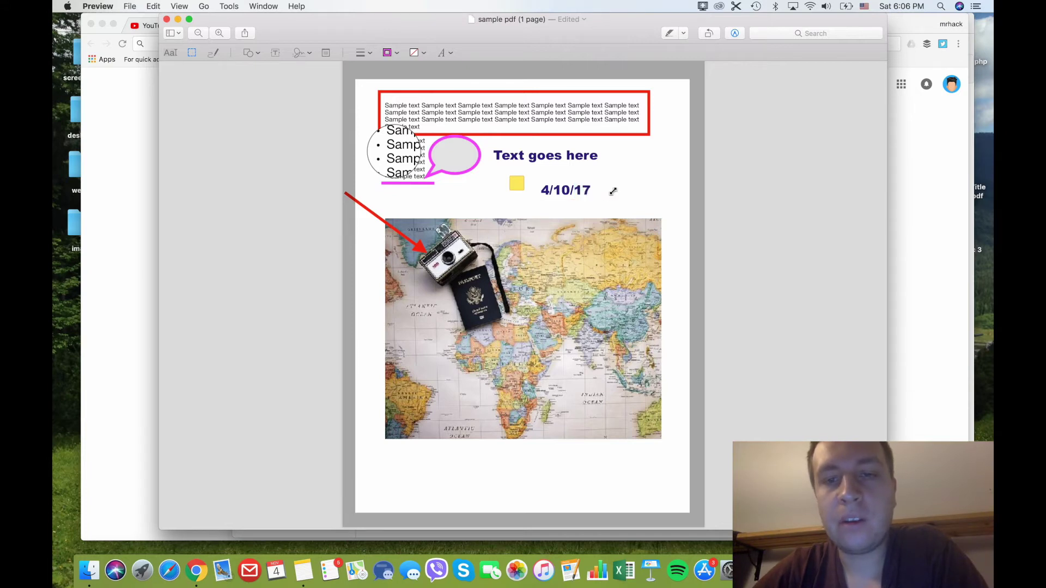
Save the annotated sample PDF from the File menu
click(130, 6)
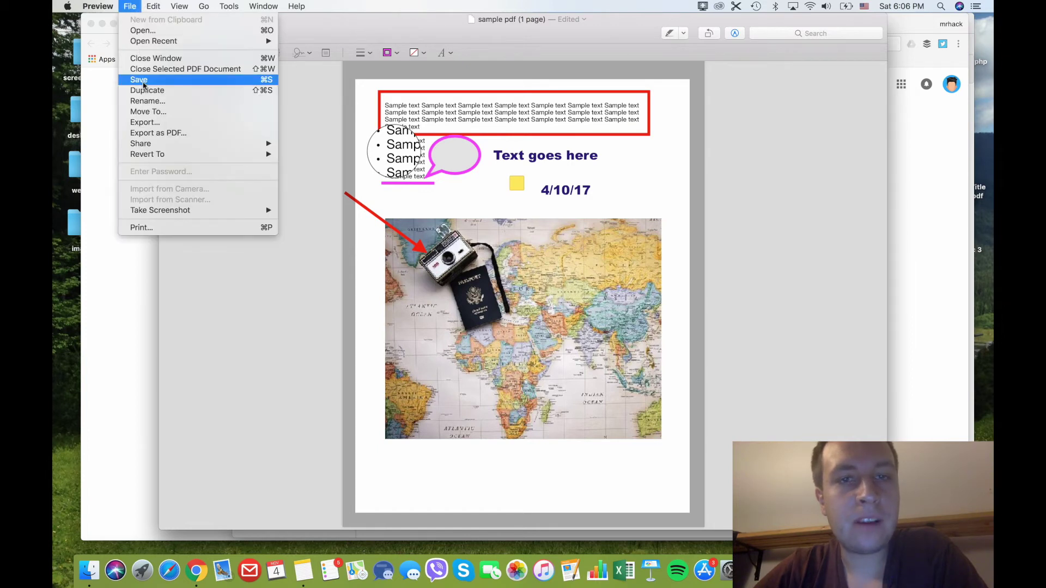
click(144, 83)
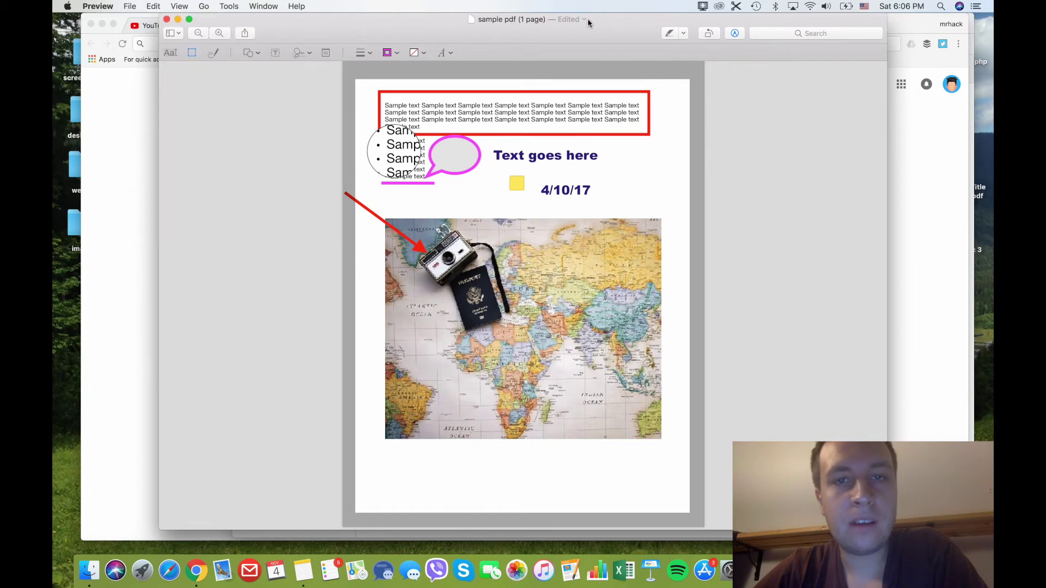
click(200, 9)
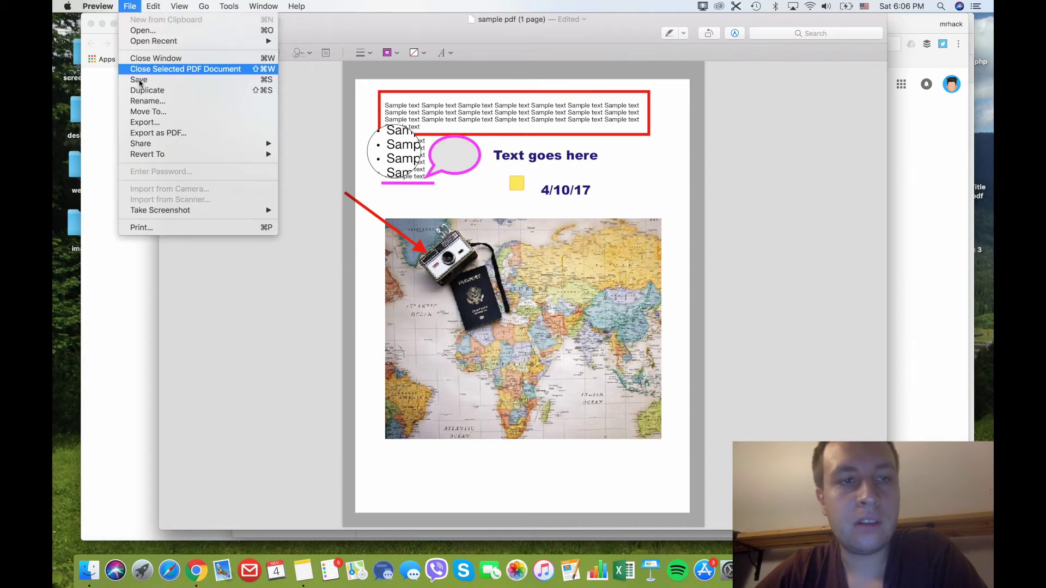
click(141, 81)
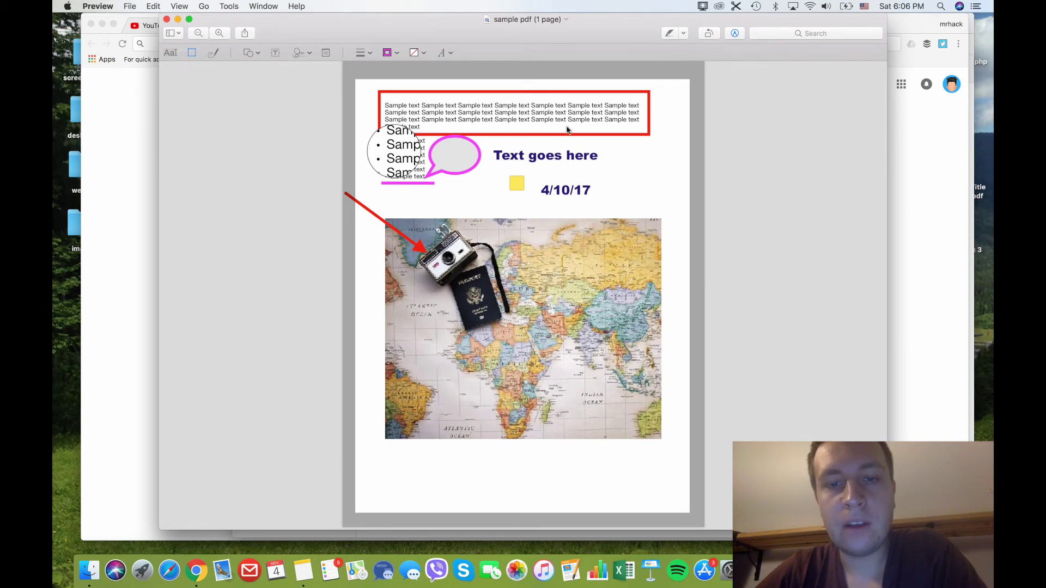
Shift the Preview window slightly to the left
scroll(545, 283, down, 2)
scroll(542, 283, up, 3)
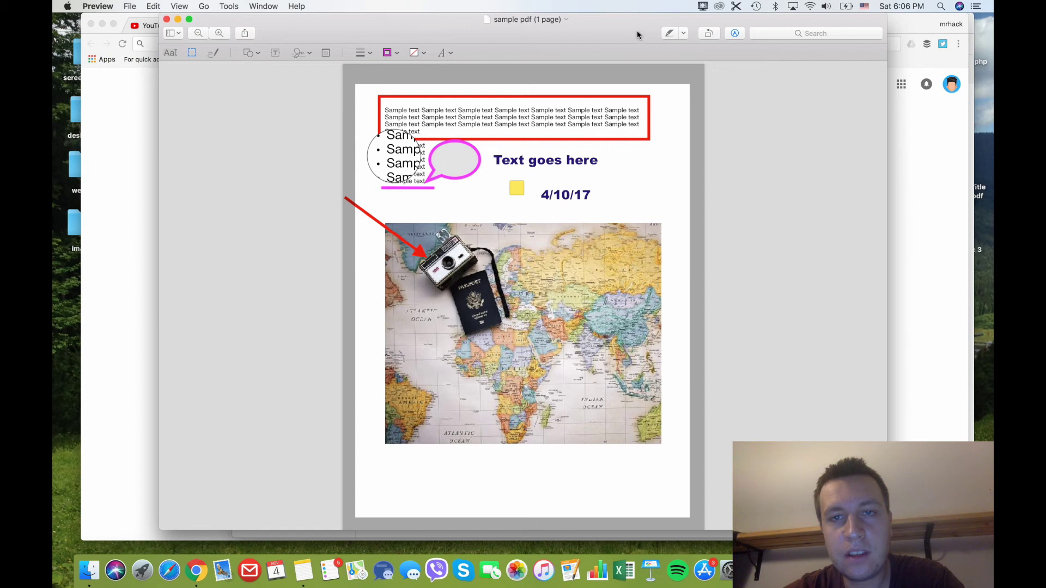
drag(636, 32, 619, 25)
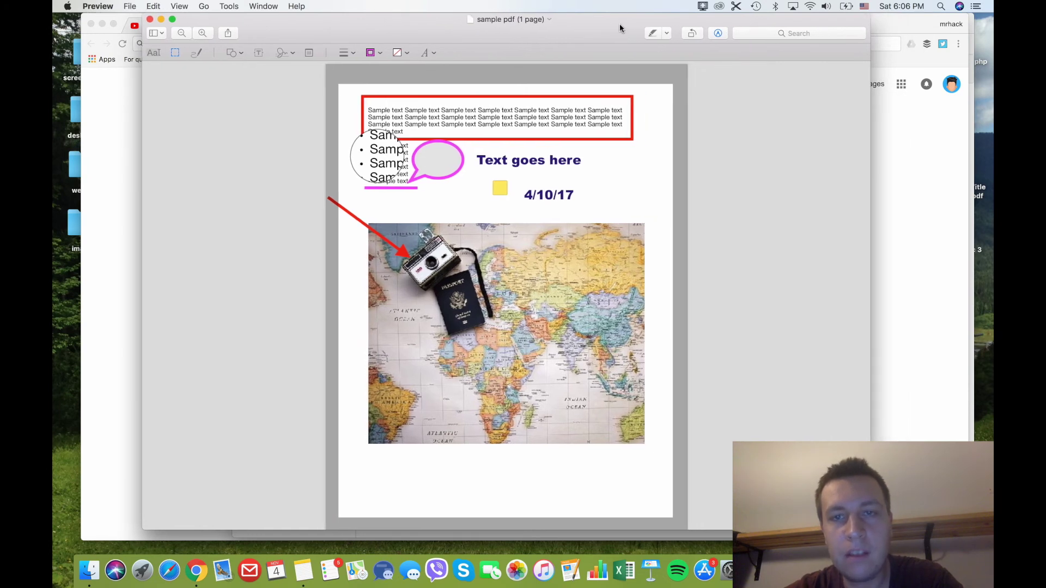